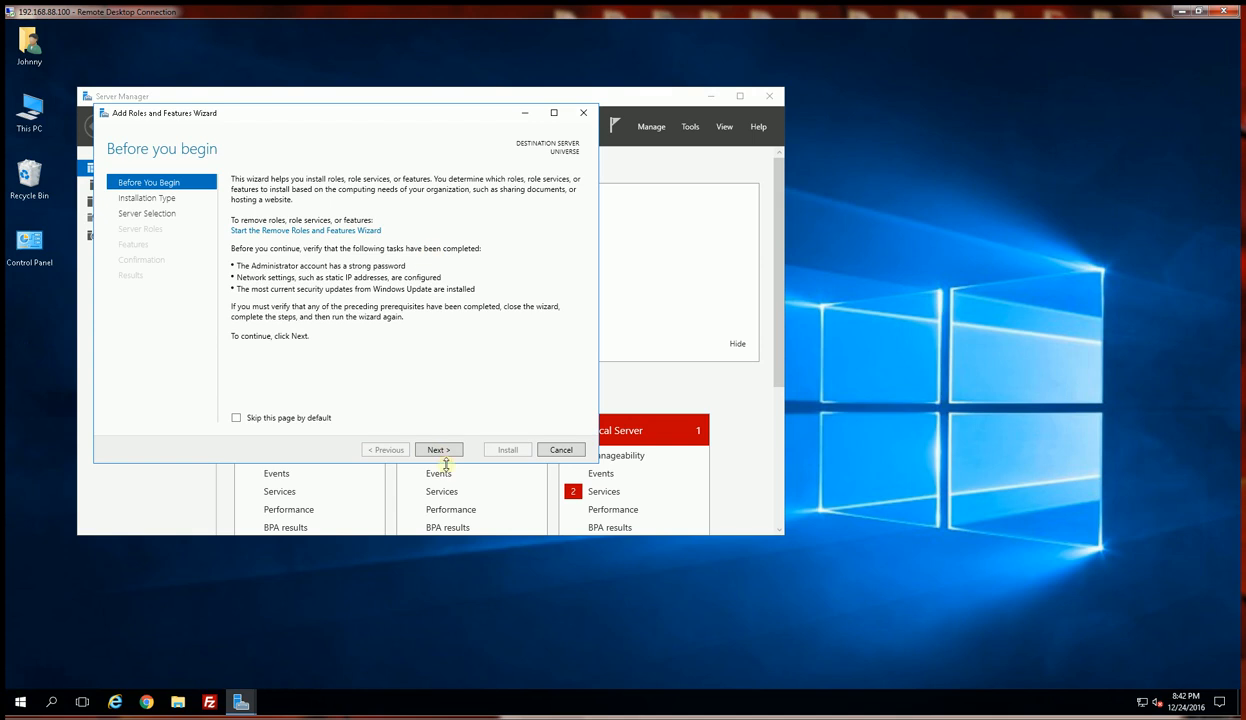
Advance the Add Roles and Features wizard using role-based installation on local server UNIVERSE.
left_click(441, 450)
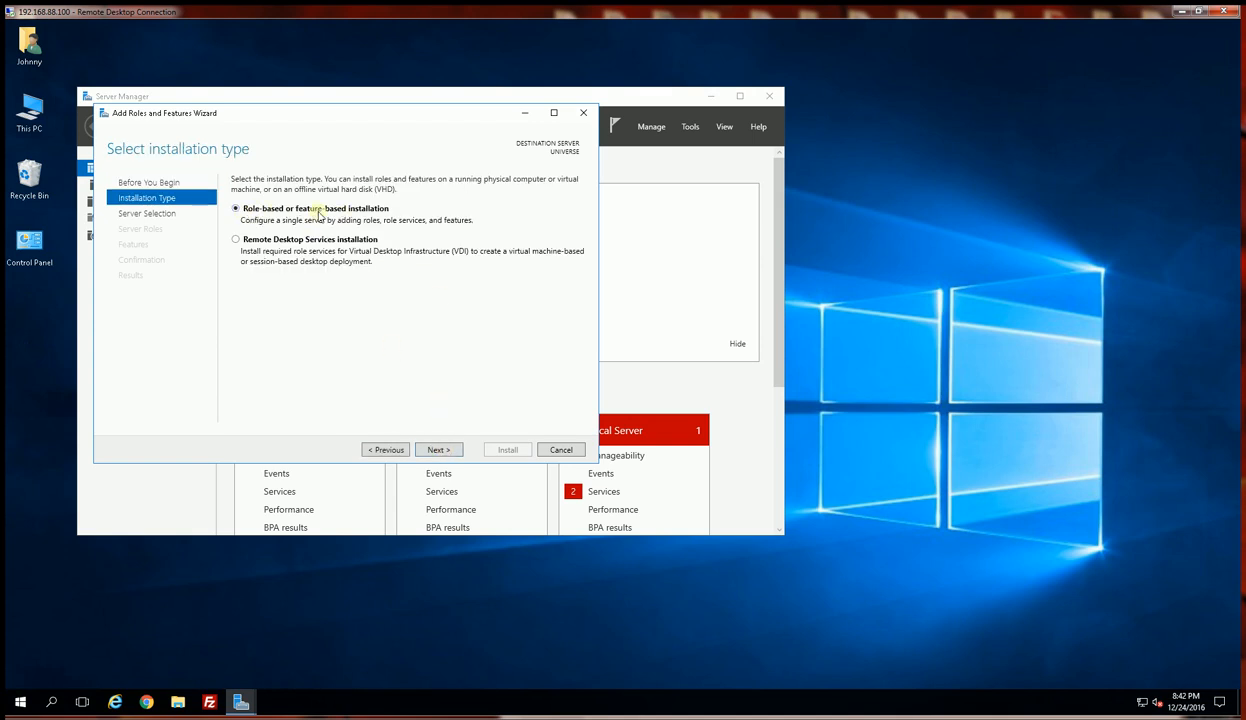
left_click(440, 450)
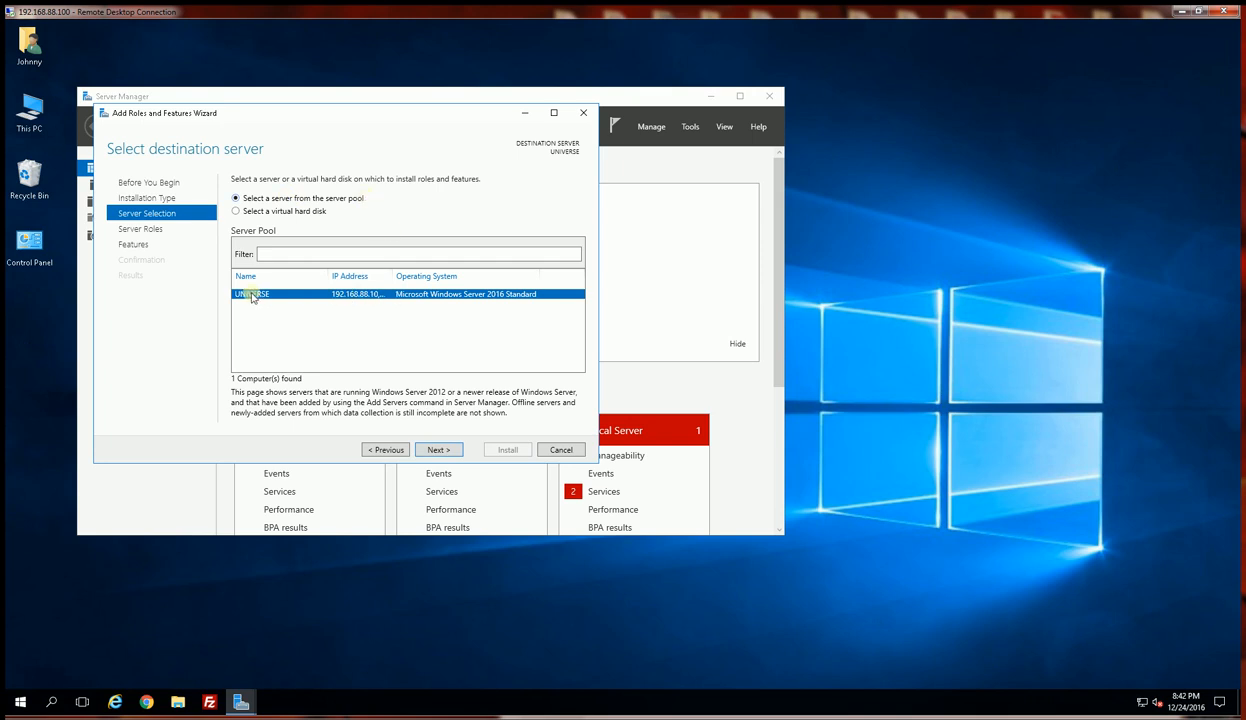
left_click(441, 450)
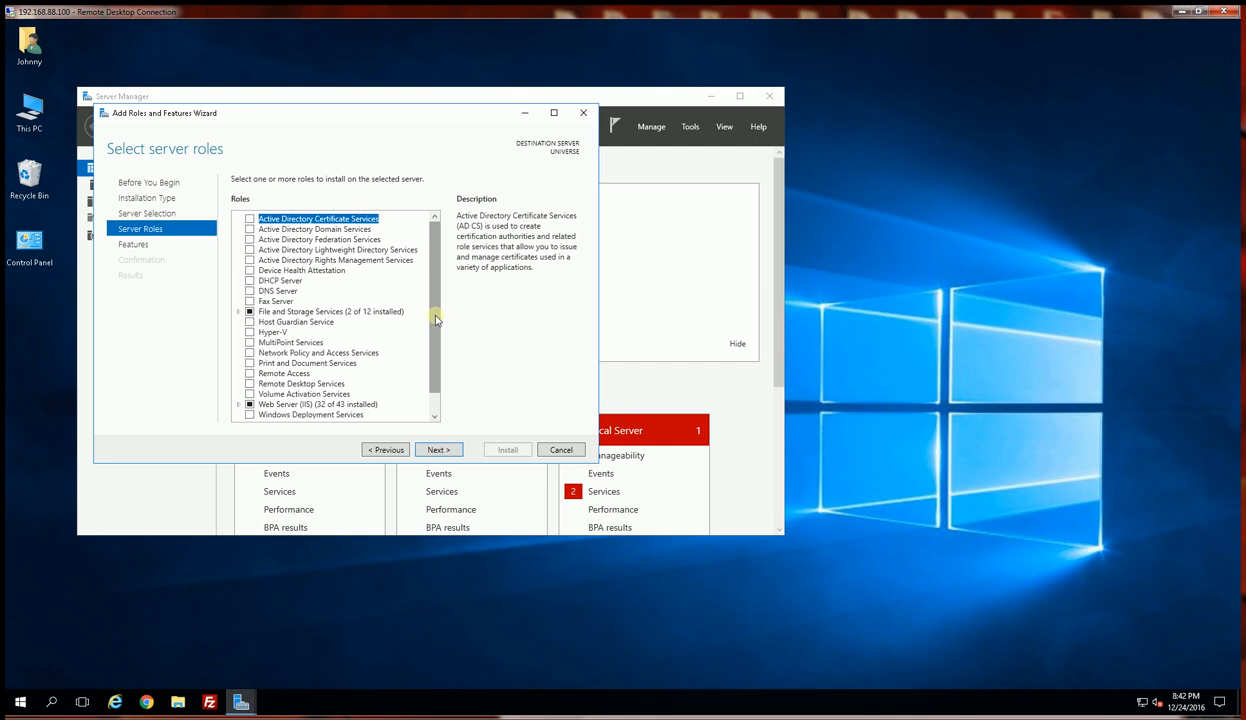
Under Web Server (IIS), tick FTP Server with FTP Service and continue past role selection.
left_click_drag(436, 318, 436, 337)
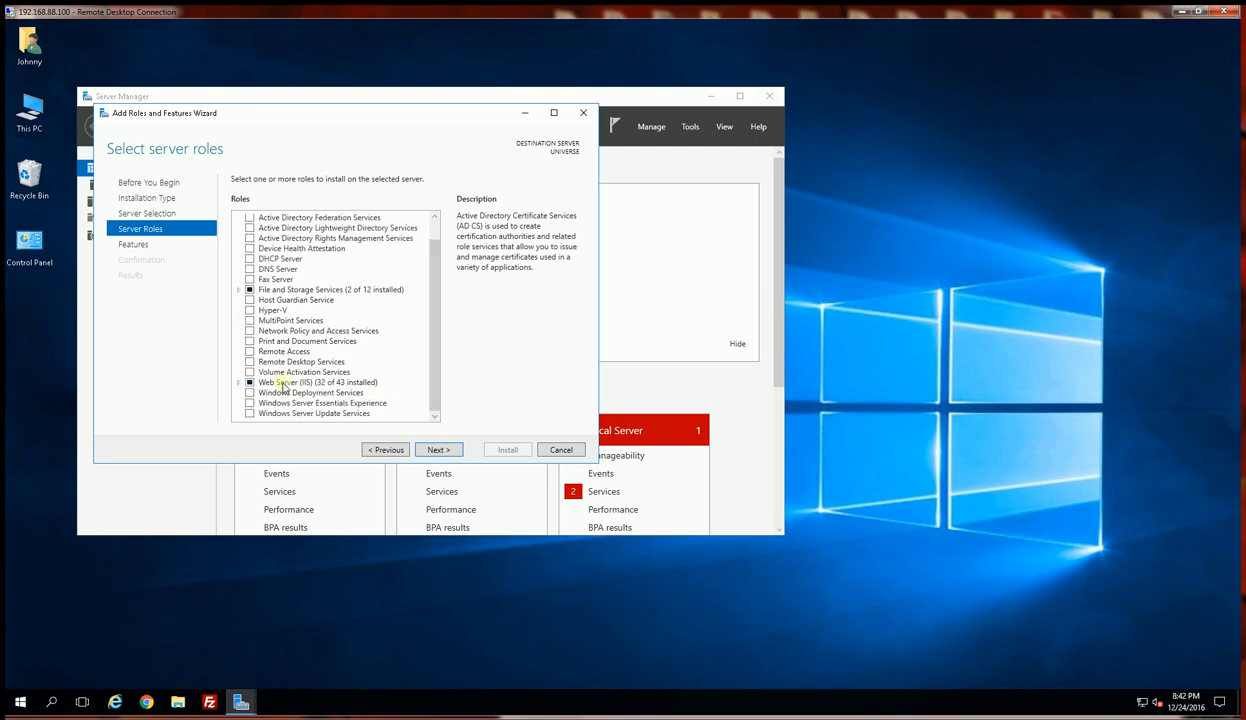
left_click(241, 385)
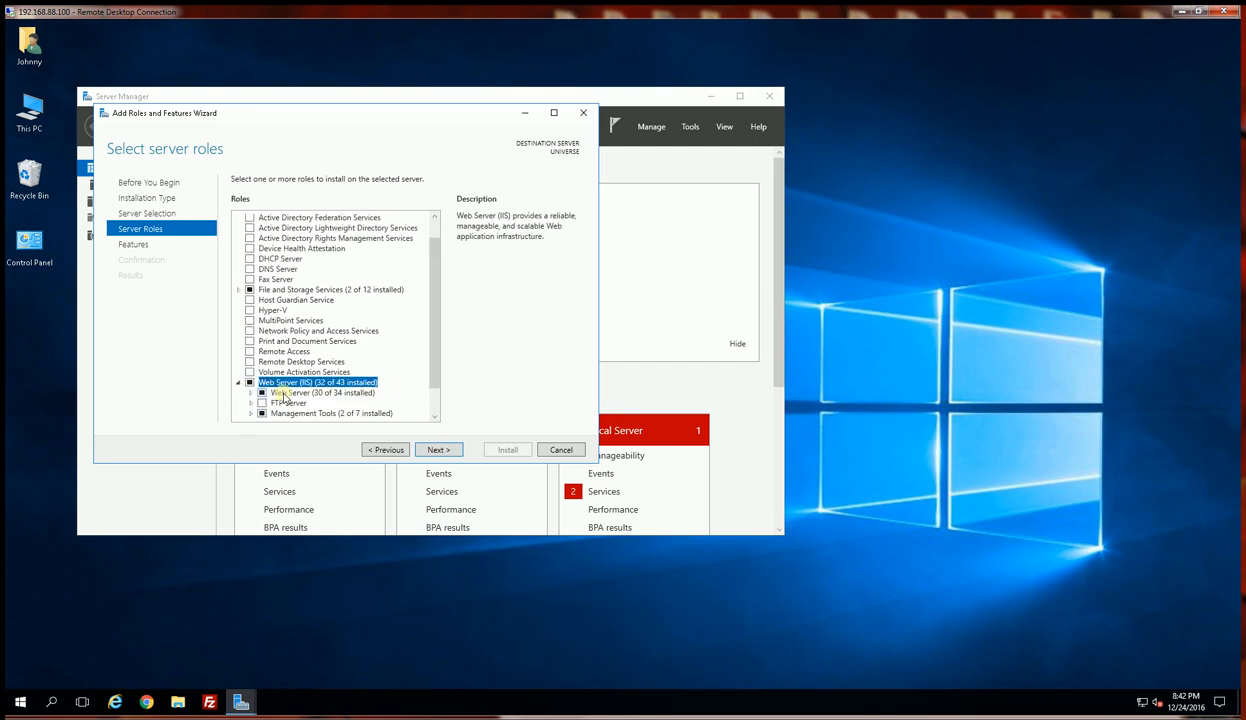
scroll(438, 367, "down", 1)
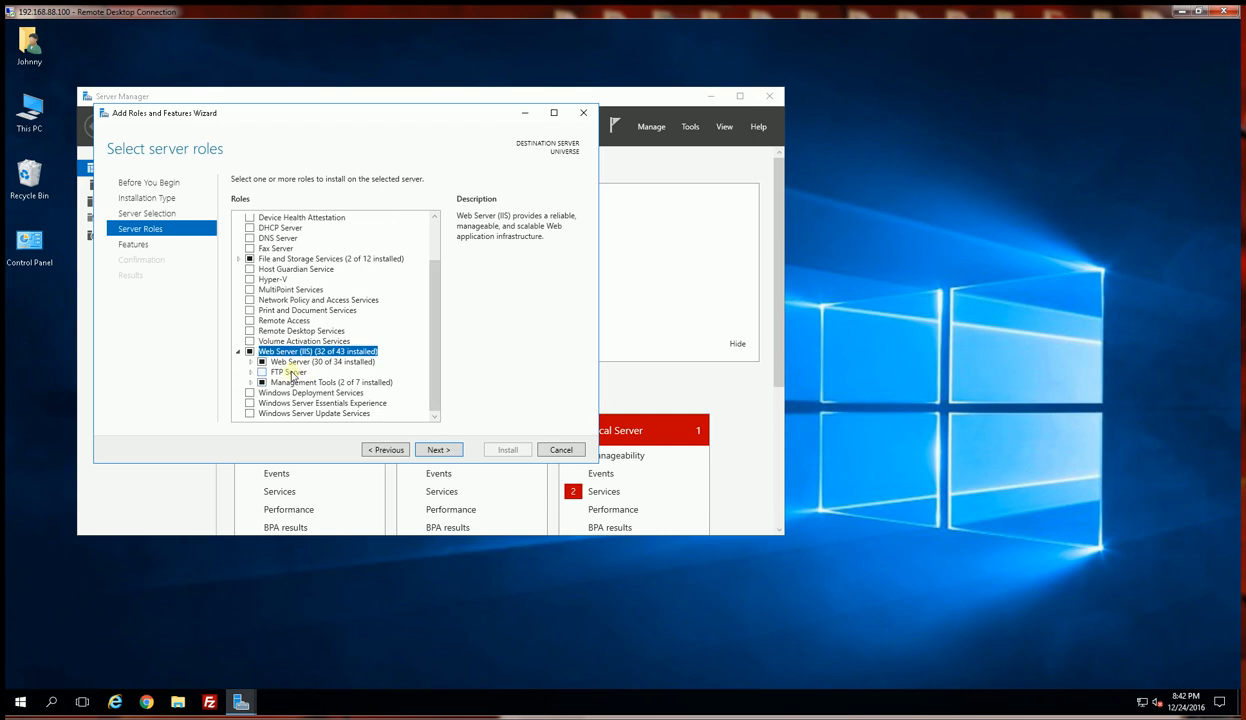
left_click(292, 372)
left_click(251, 373)
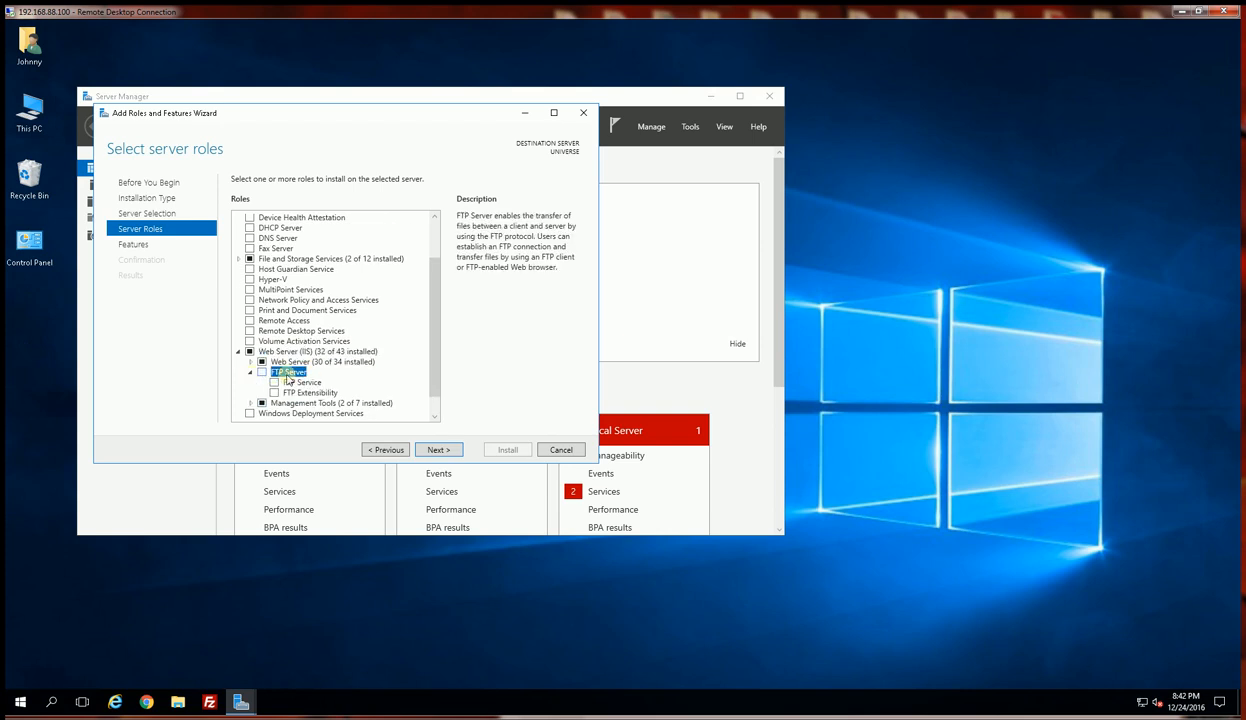
scroll(436, 374, "down", 1)
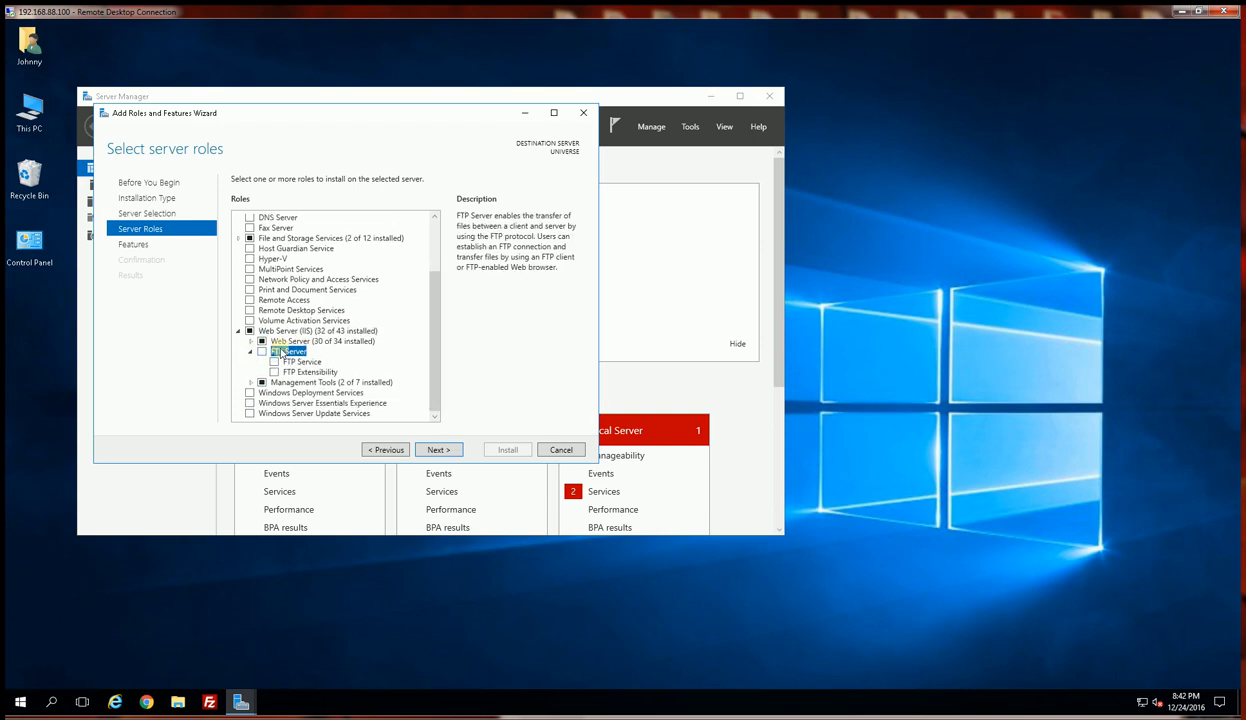
left_click(262, 351)
left_click(316, 373)
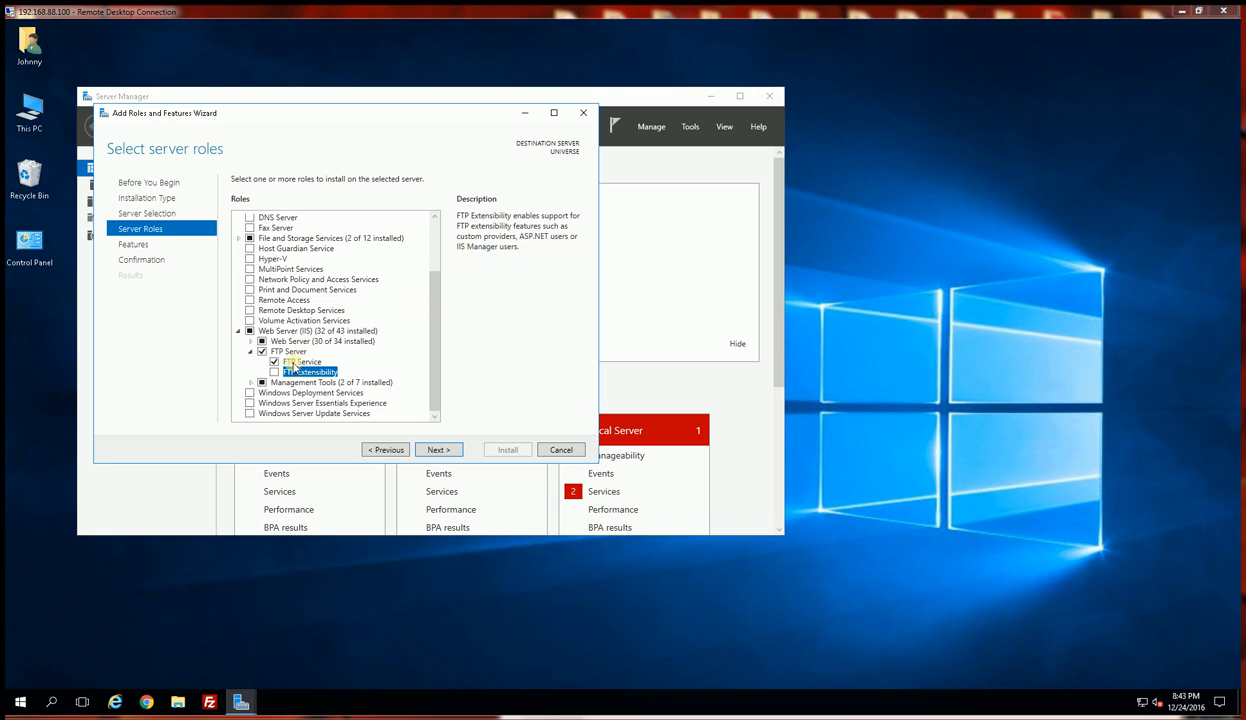
left_click(441, 451)
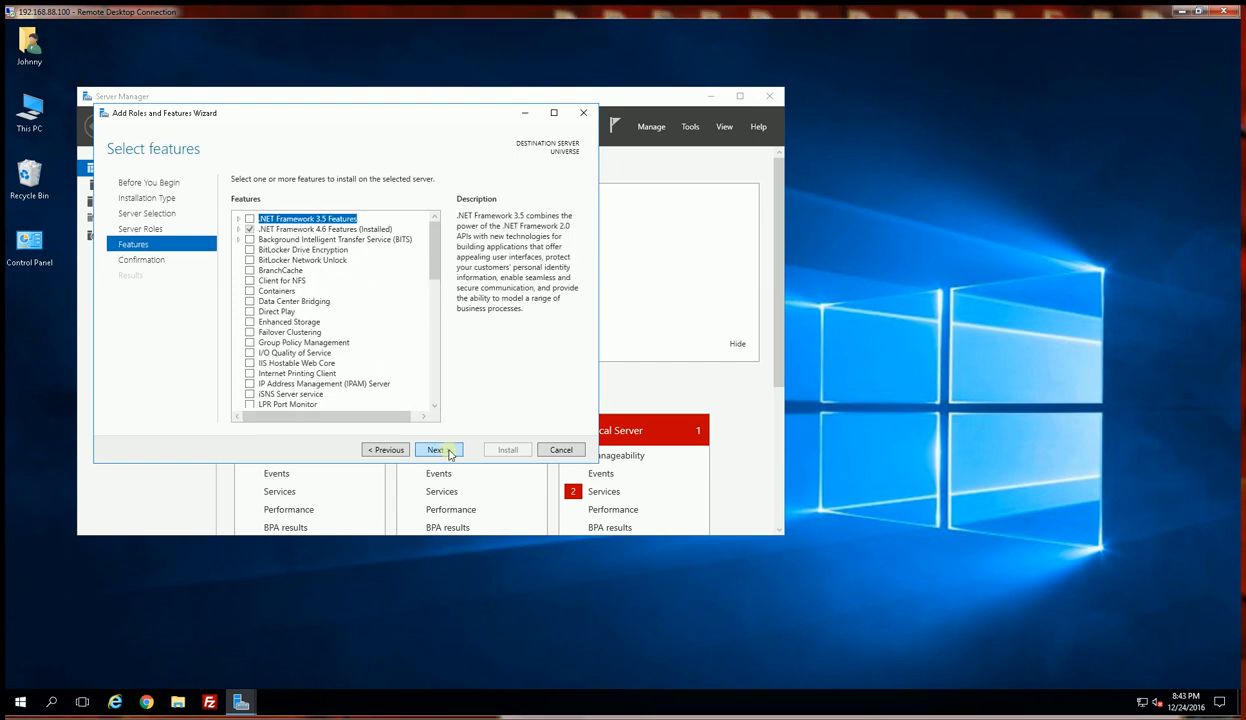
Skip extra features, install FTP Server with FTP Service, and close the completed wizard.
left_click(441, 451)
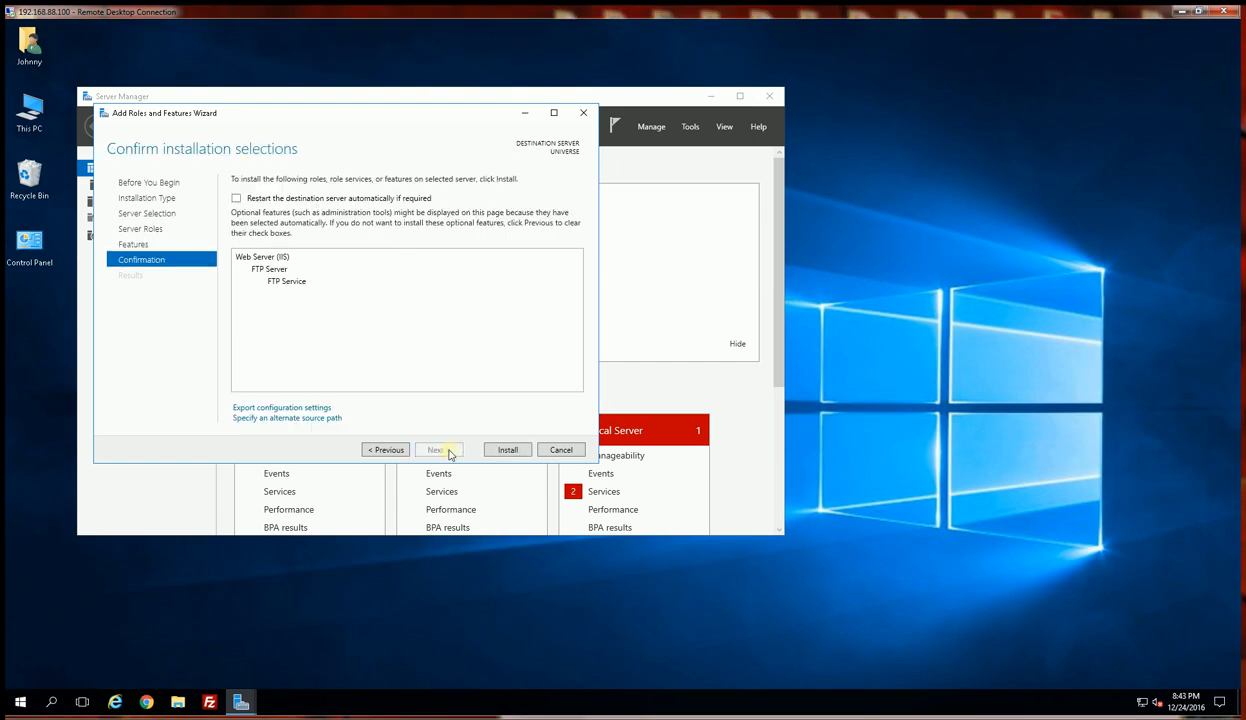
left_click(504, 452)
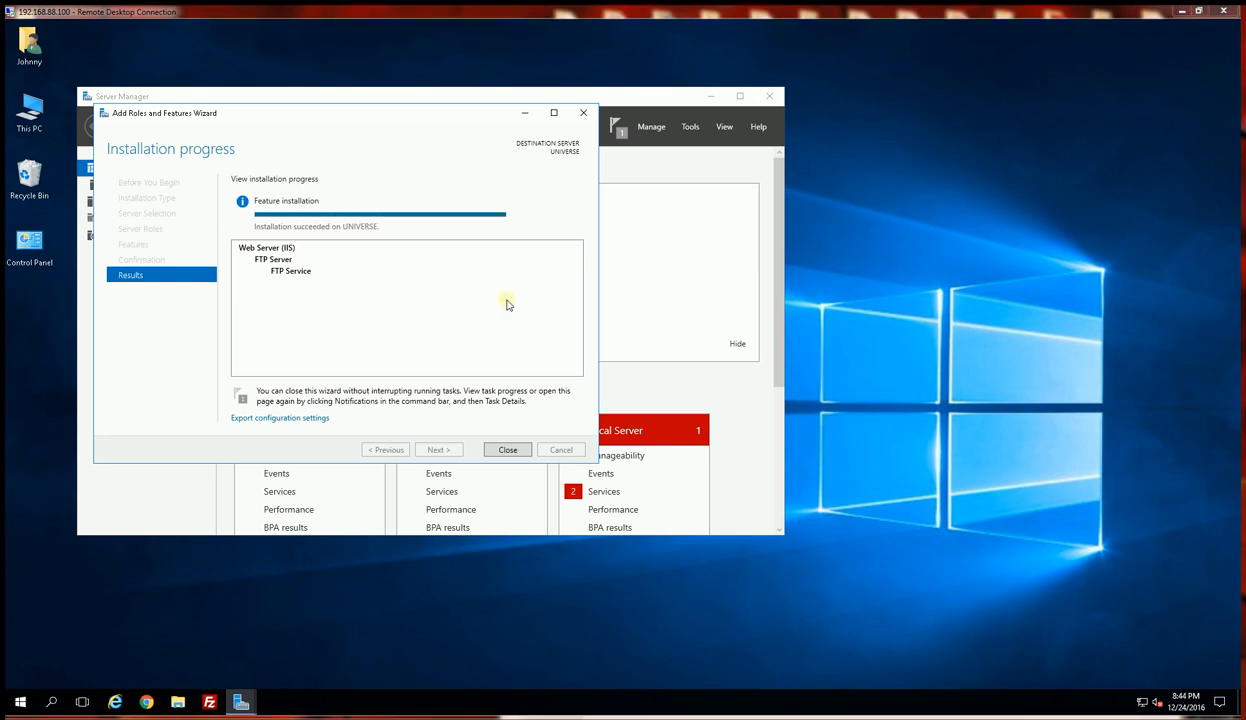
left_click(510, 451)
left_click(692, 127)
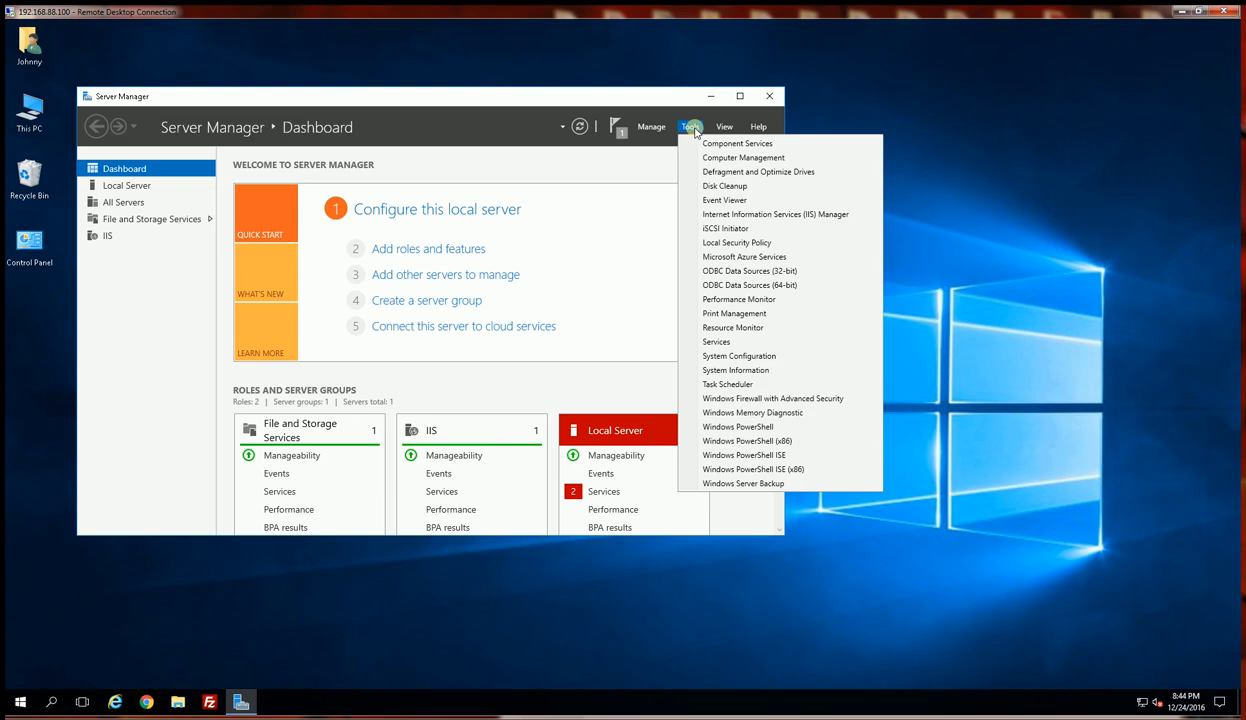
Open IIS Manager, expand UNIVERSE > Sites, and start the Add FTP Site wizard for Default FTP Site.
left_click(752, 216)
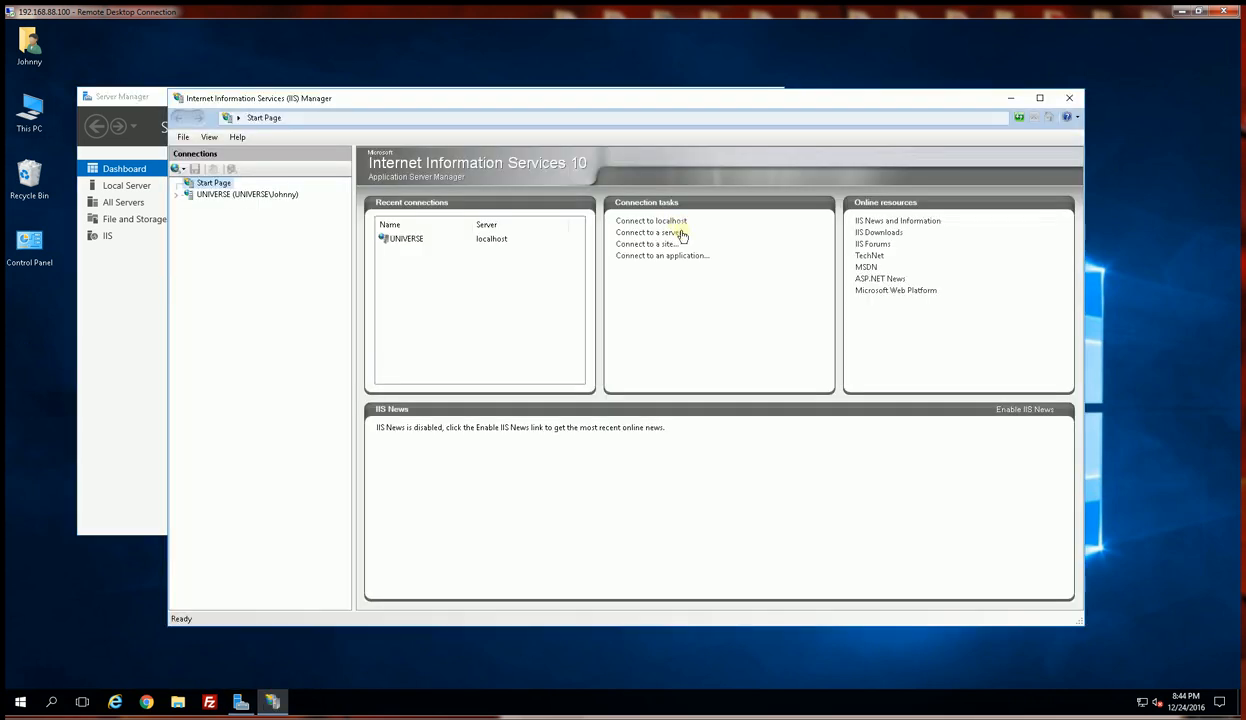
left_click(177, 195)
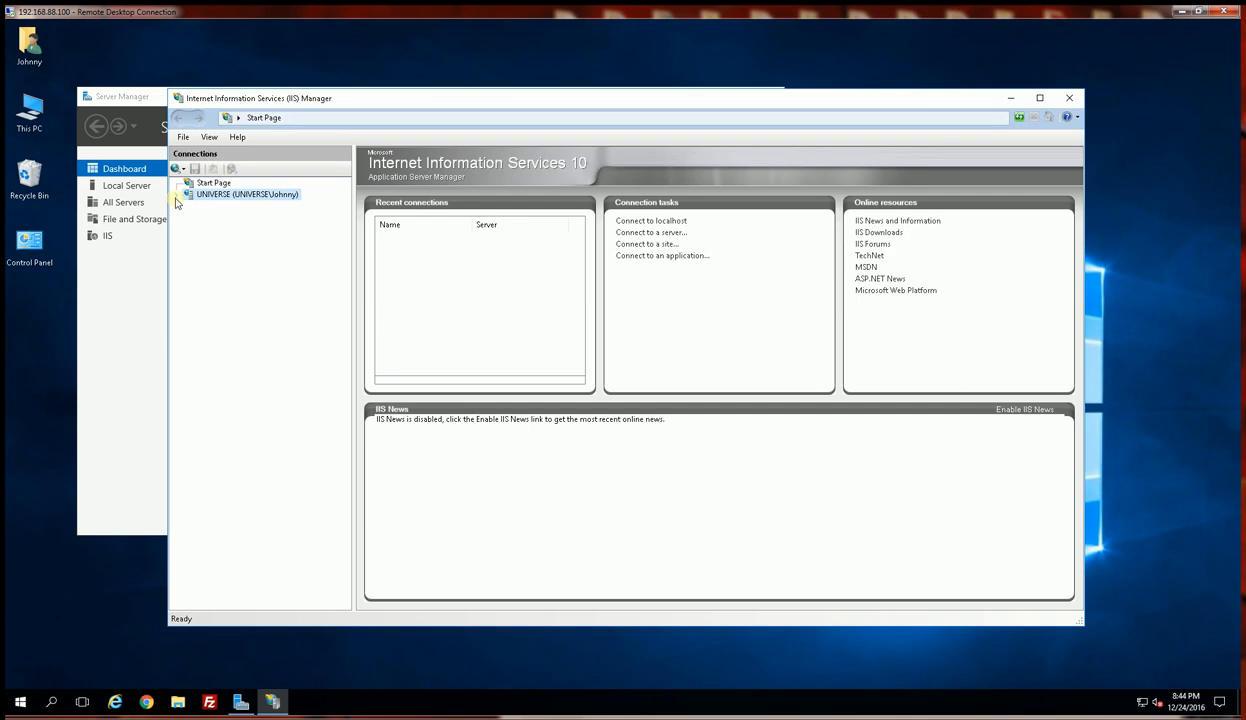
left_click(188, 218)
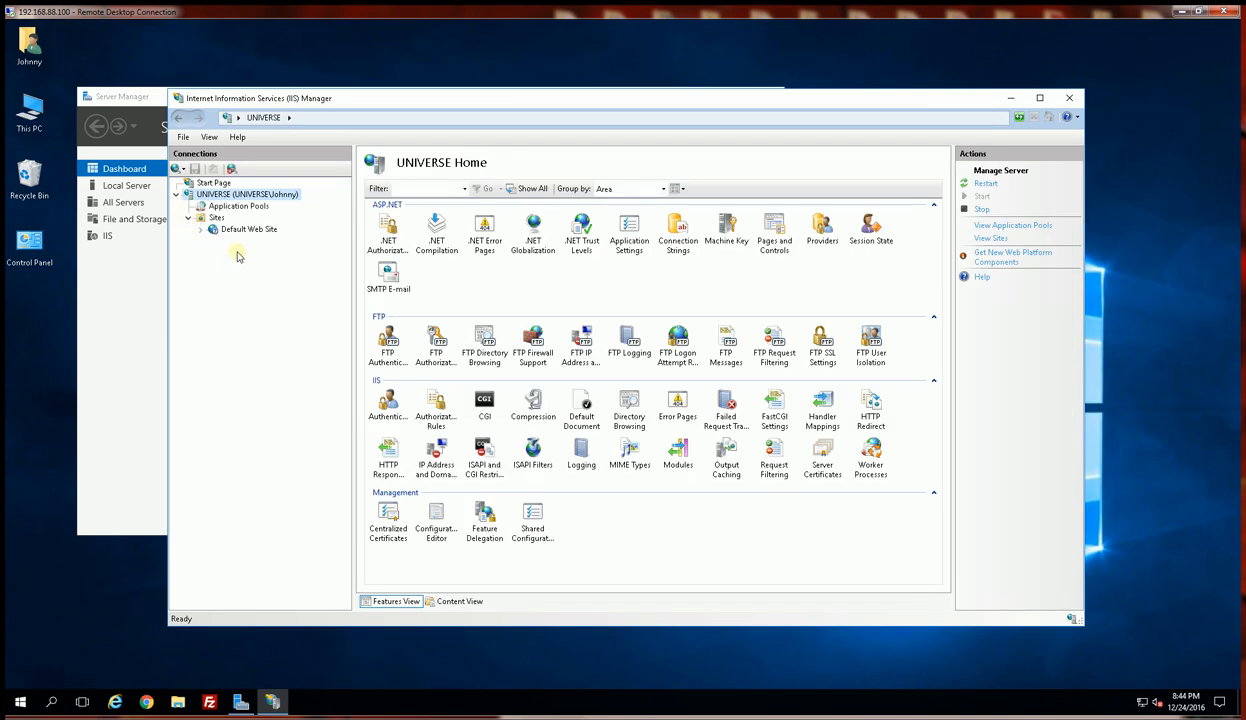
left_click(200, 230)
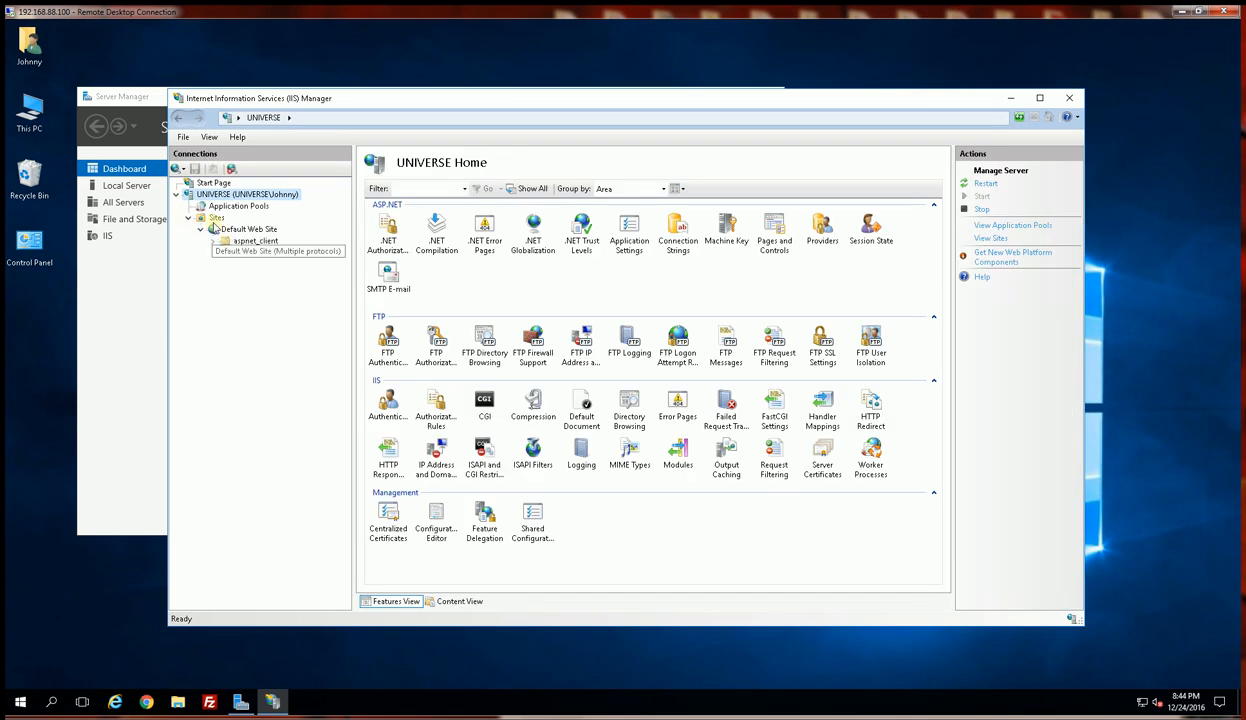
left_click(215, 218)
right_click(215, 220)
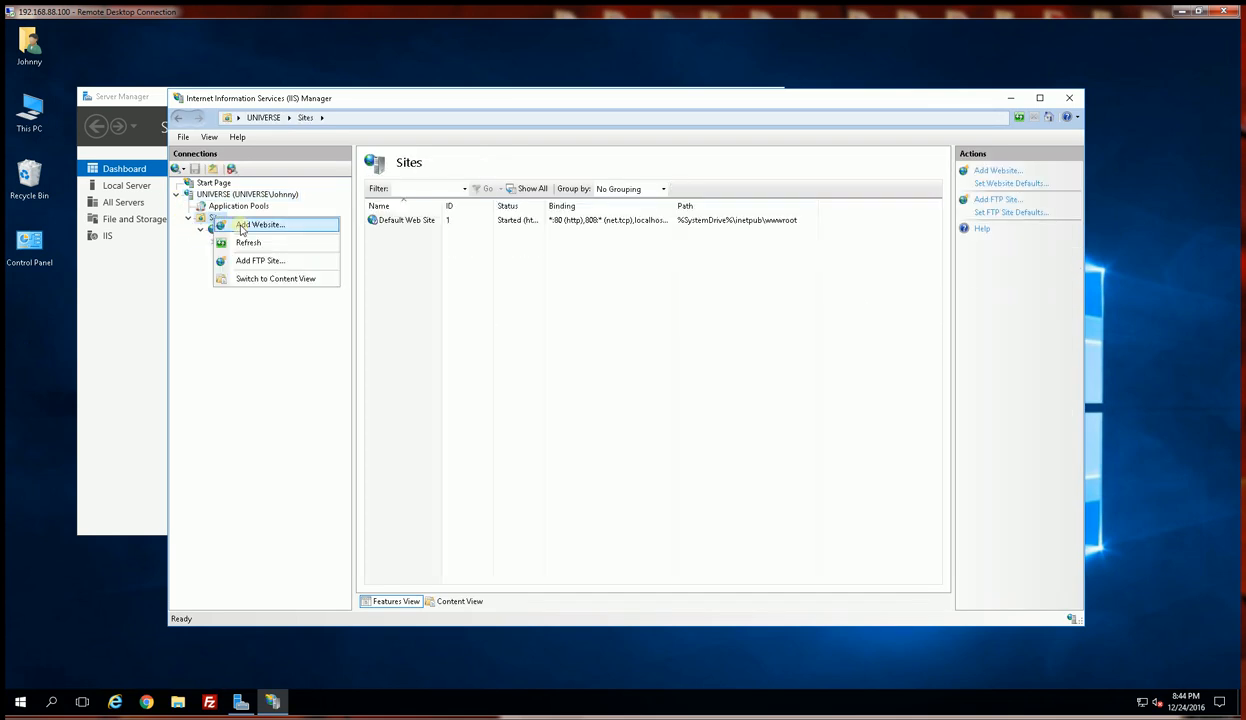
left_click(243, 243)
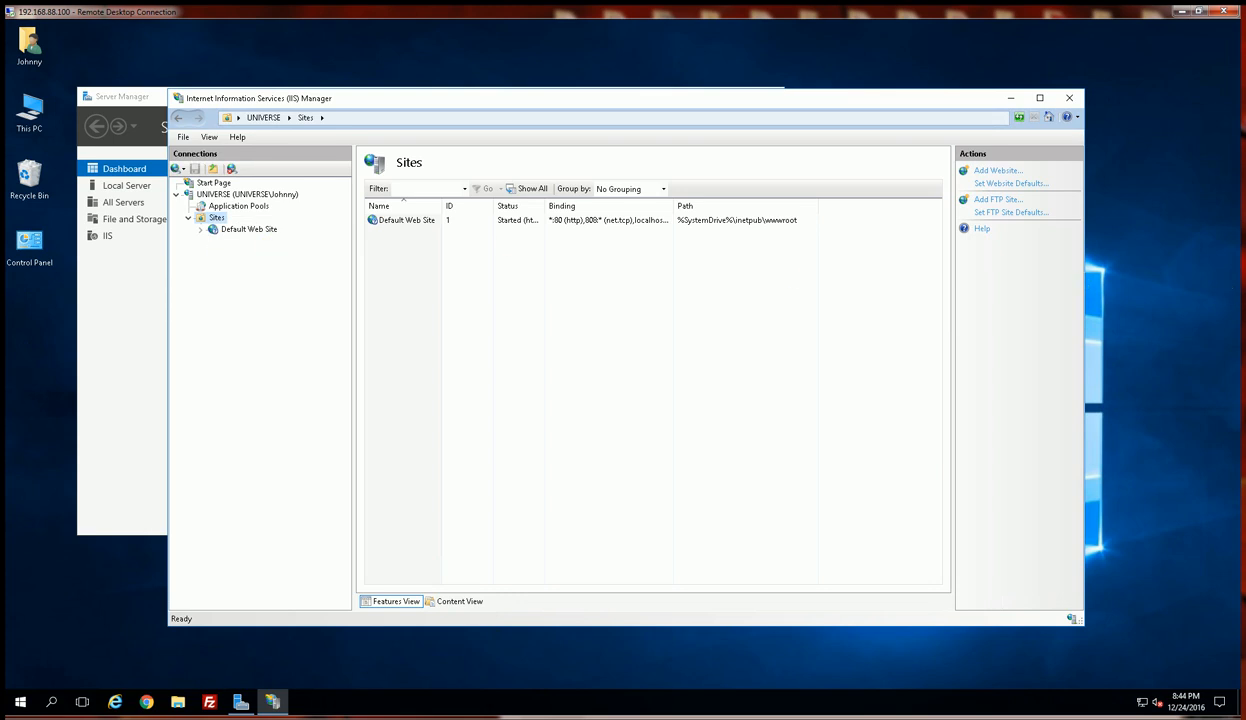
left_click(215, 219)
left_click(995, 202)
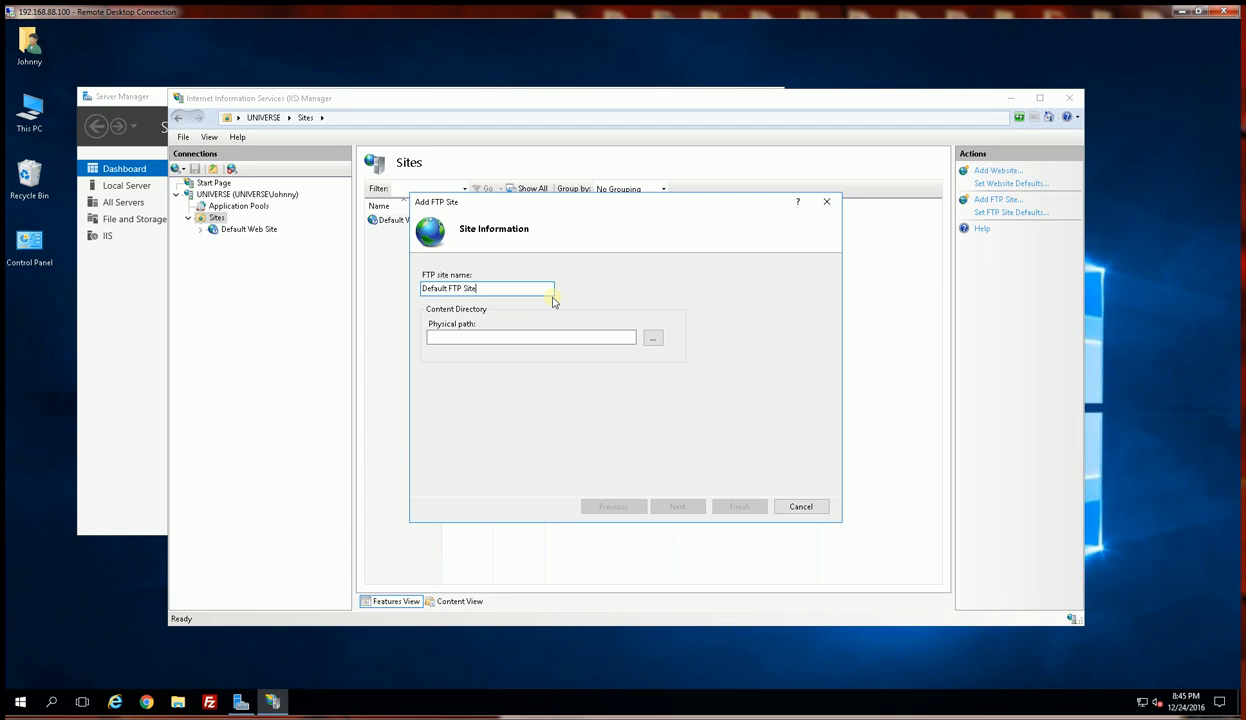
Browse to D:\FTP_ROOT in File Explorer, copy its path, and return to the FTP site wizard.
left_click(178, 702)
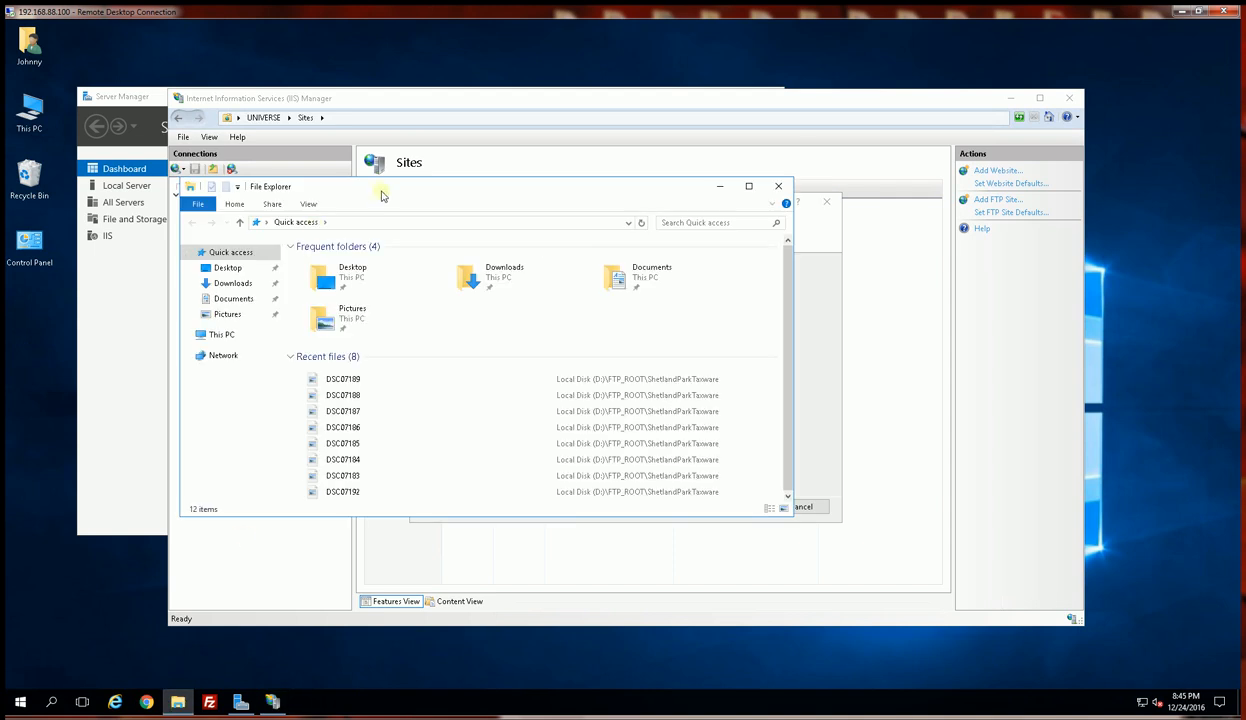
left_click_drag(400, 187, 760, 58)
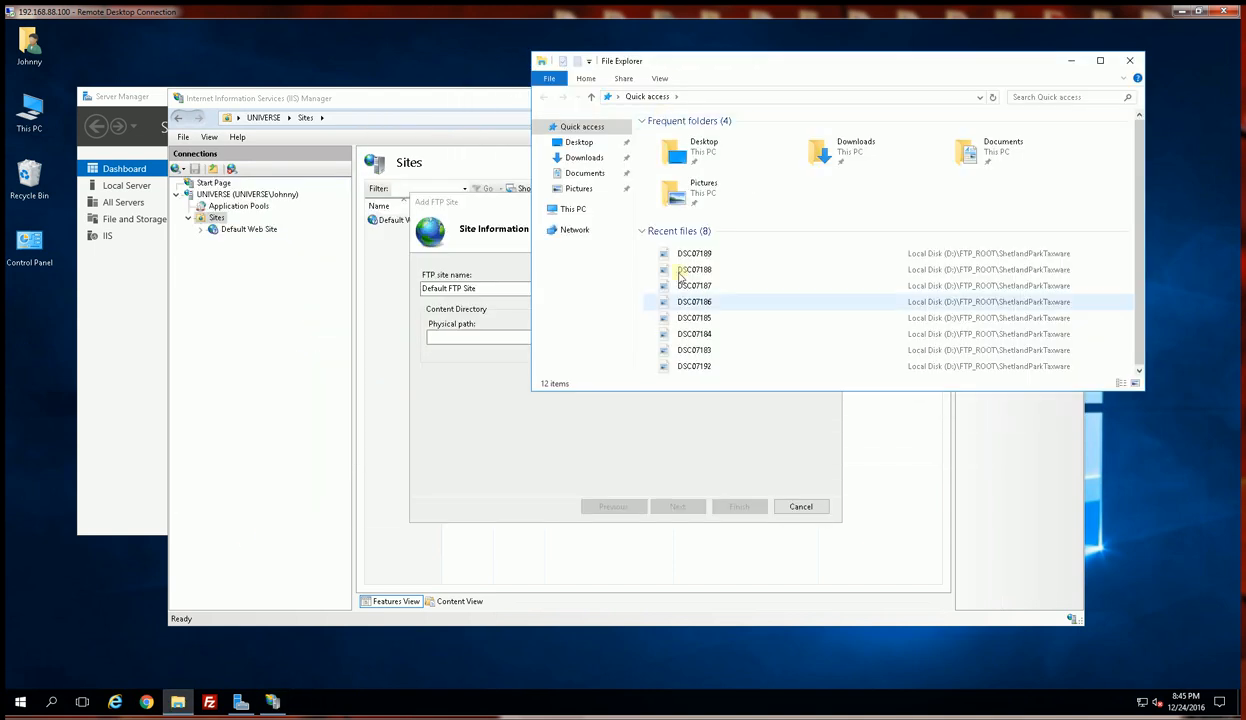
left_click(585, 210)
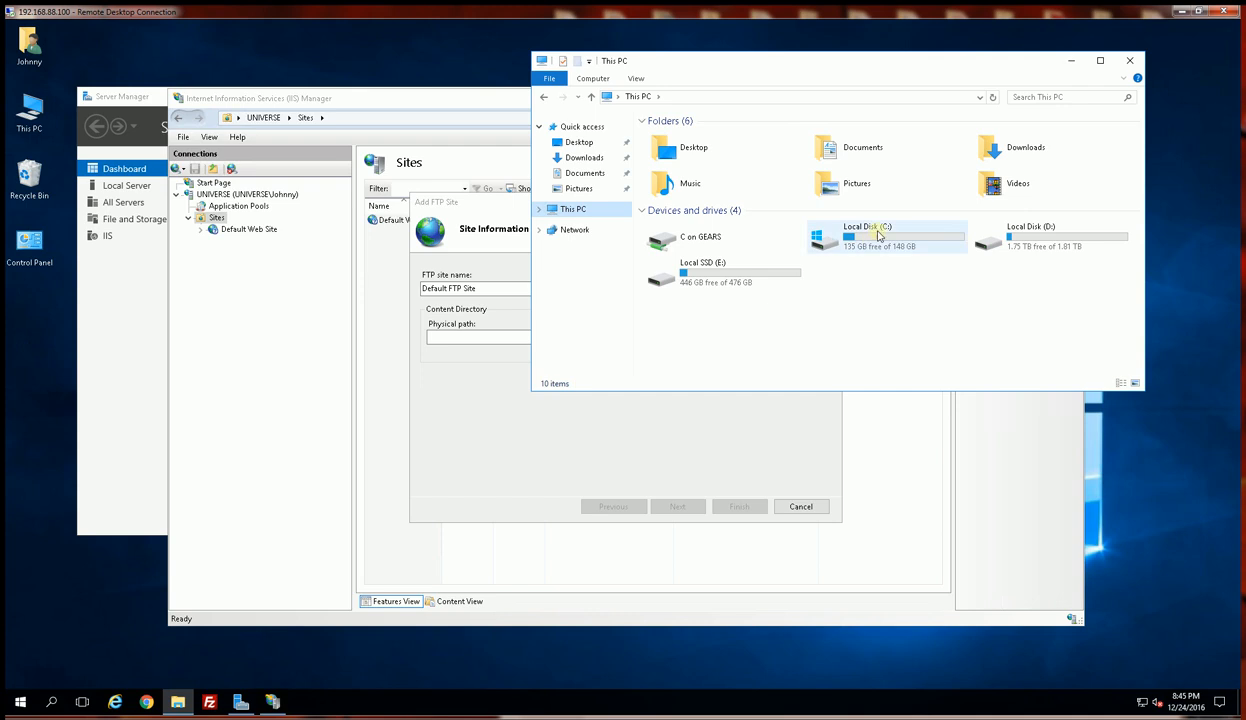
double_click(1005, 236)
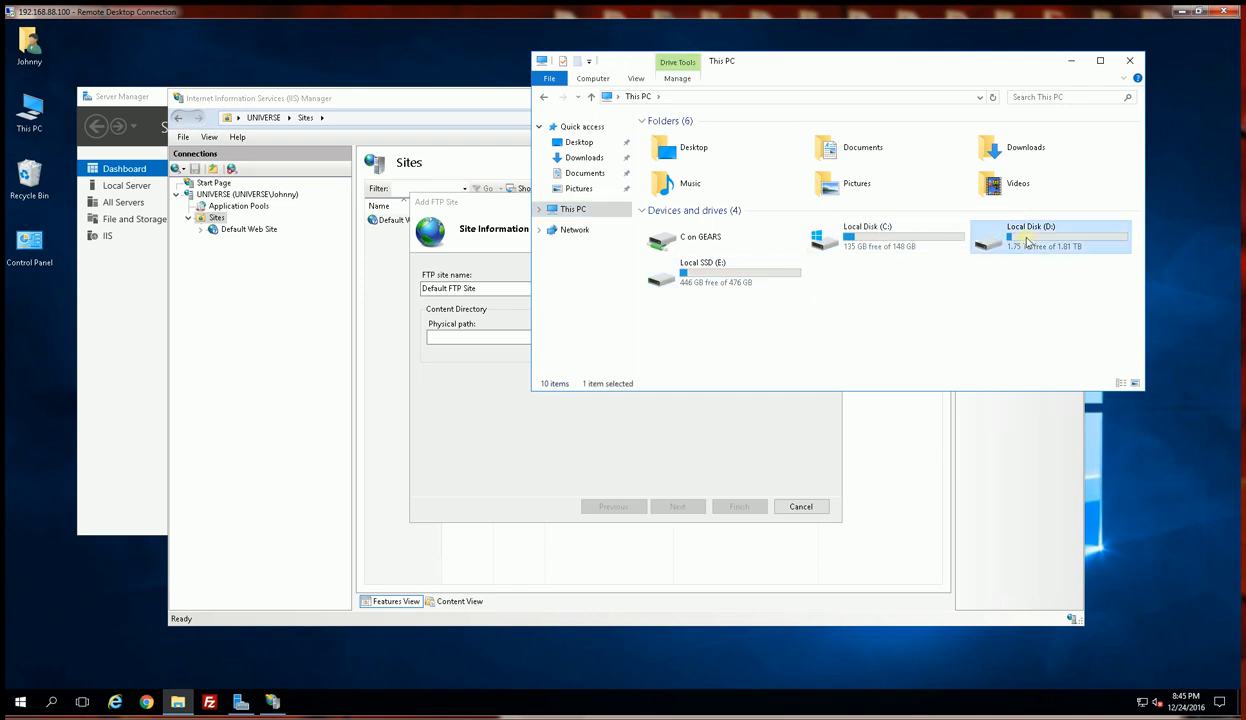
double_click(710, 190)
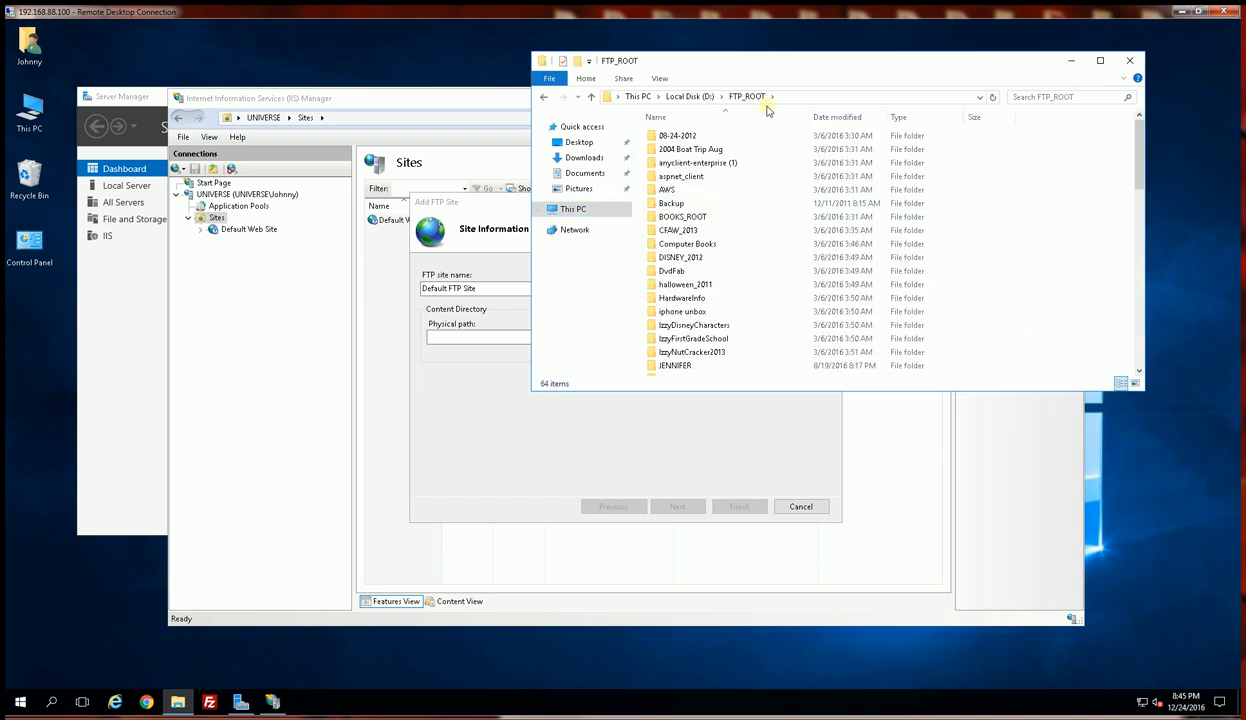
left_click(817, 97)
key("ctrl+c")
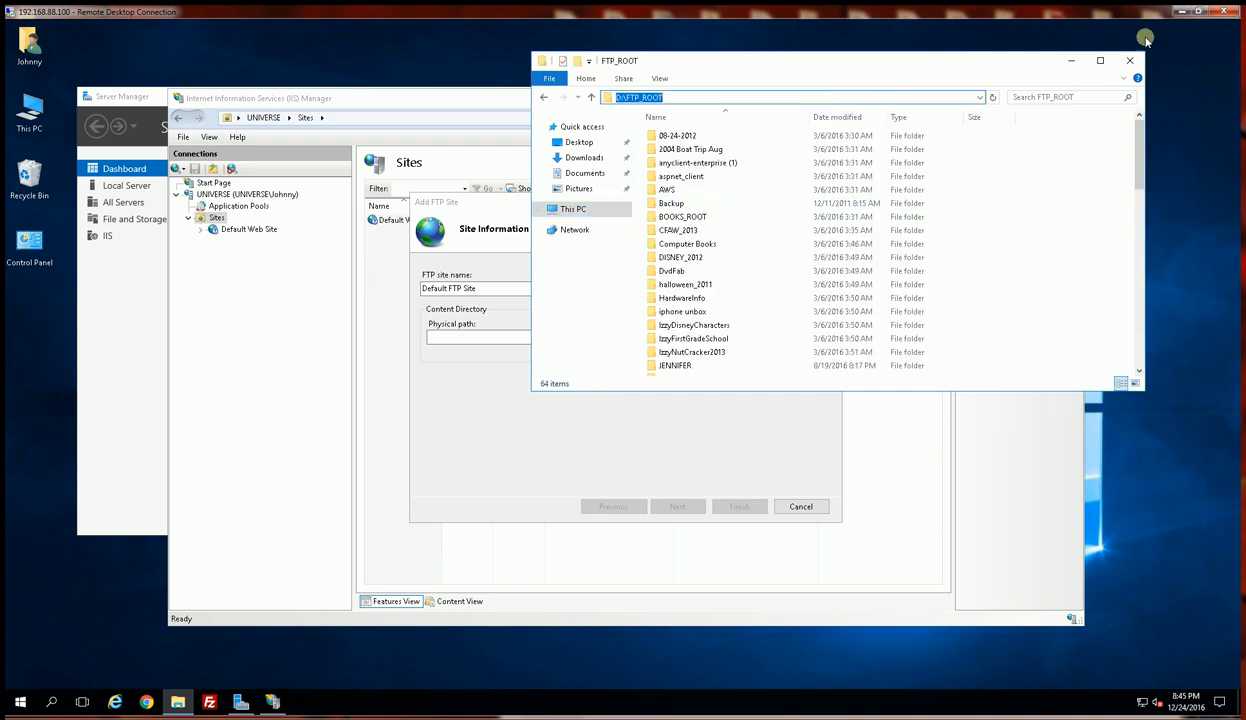
left_click(1071, 60)
left_click(476, 340)
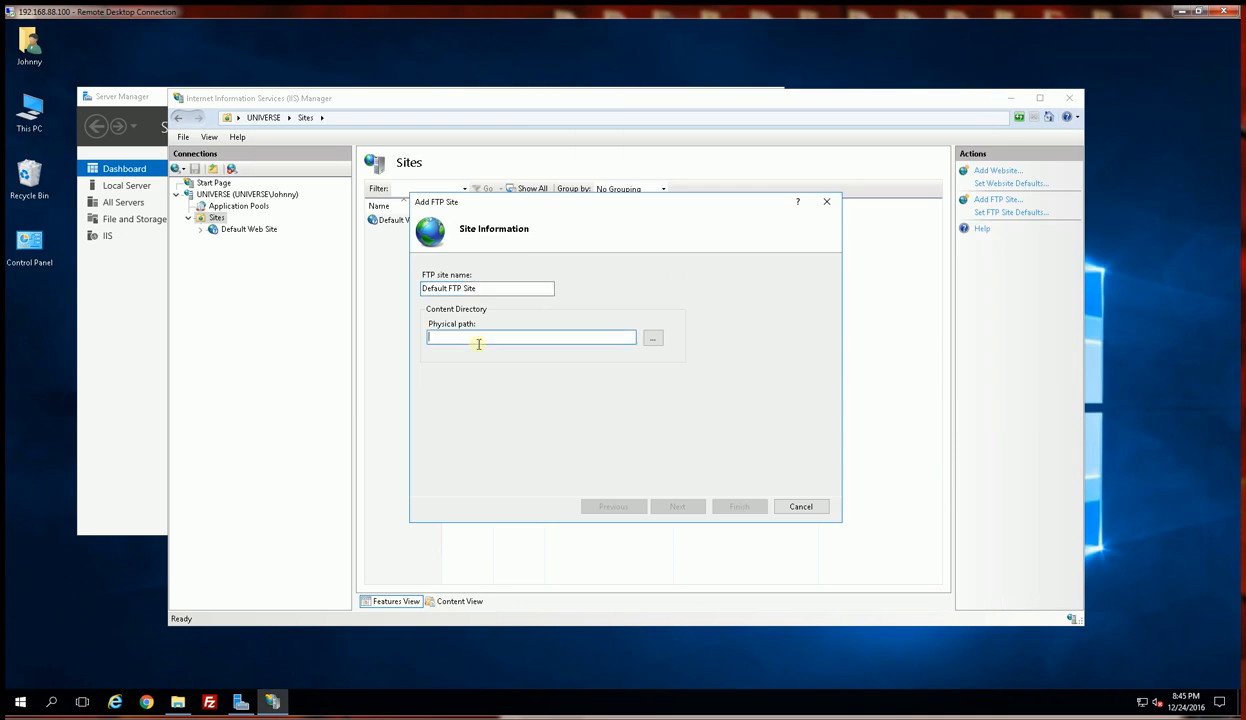
Finish the FTP site with physical path D:\FTP_ROOT, port 21 binding, and No SSL.
key("ctrl+v")
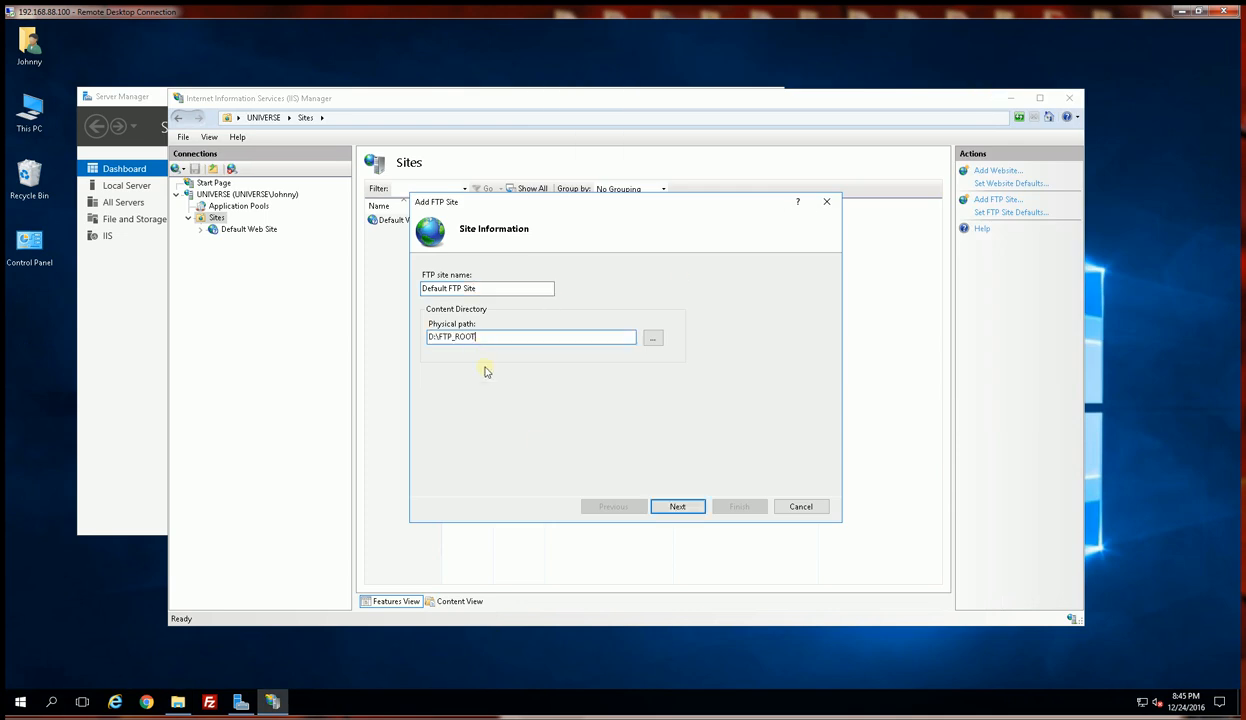
left_click(678, 508)
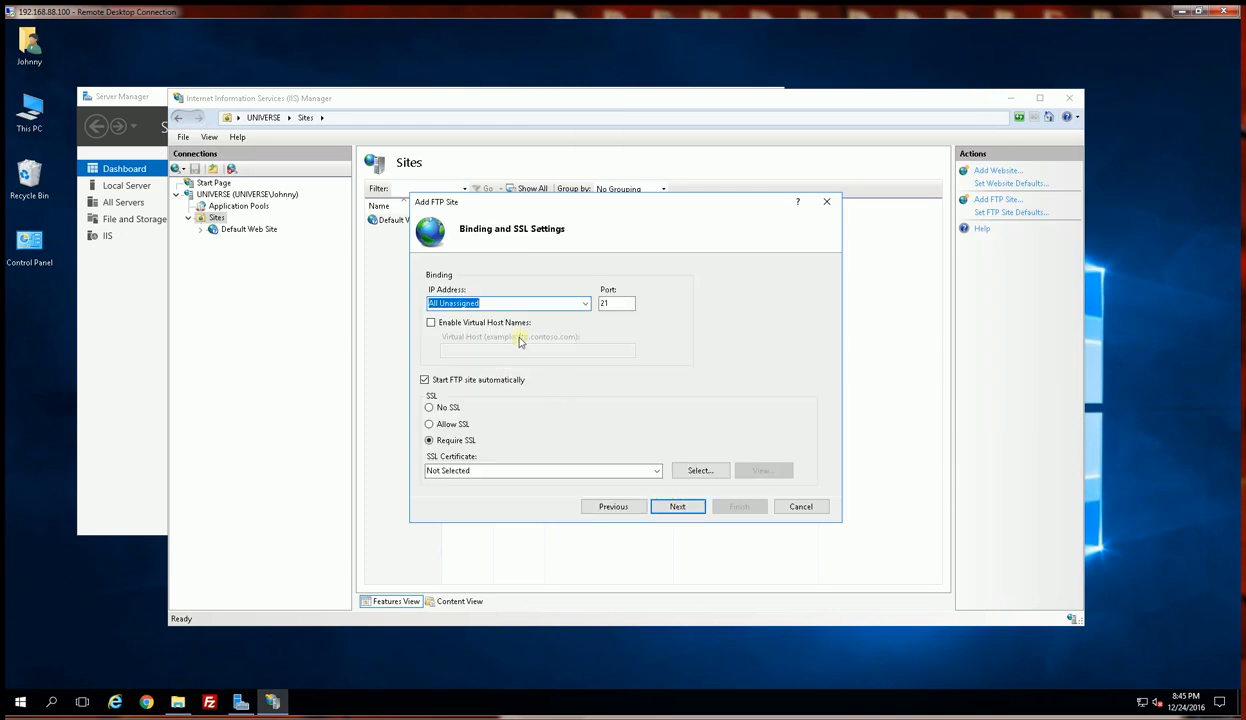
left_click(429, 408)
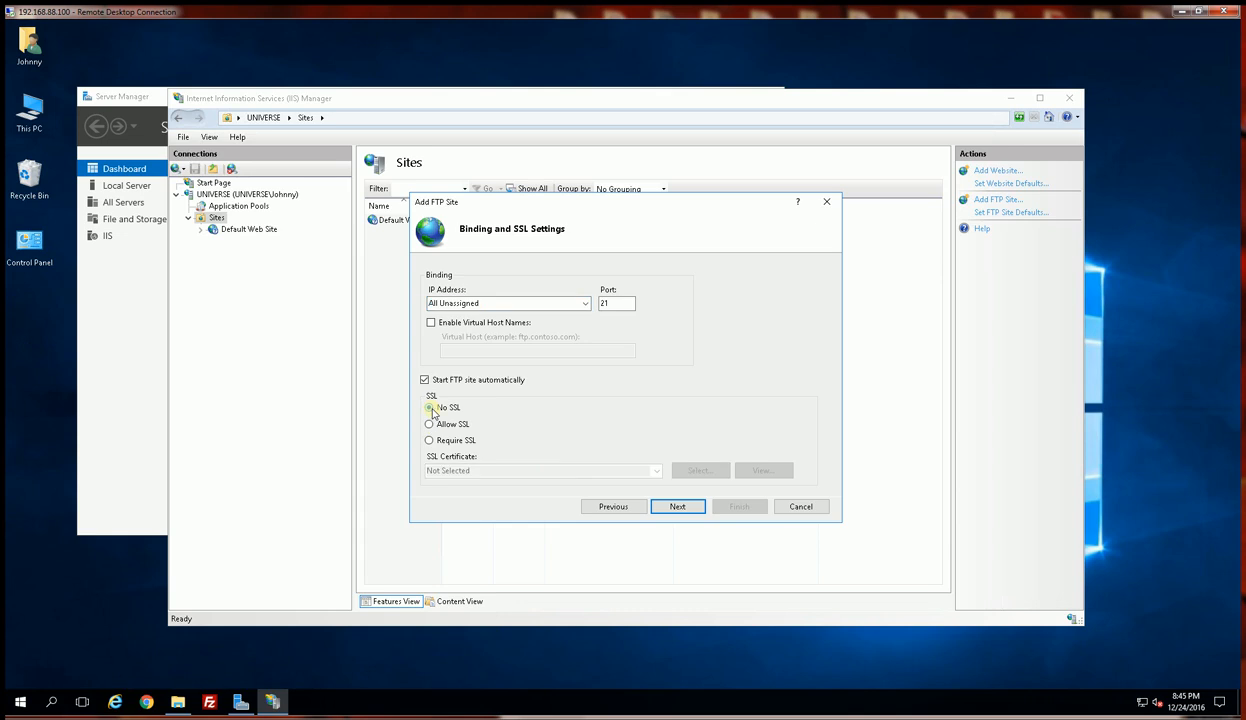
left_click(677, 507)
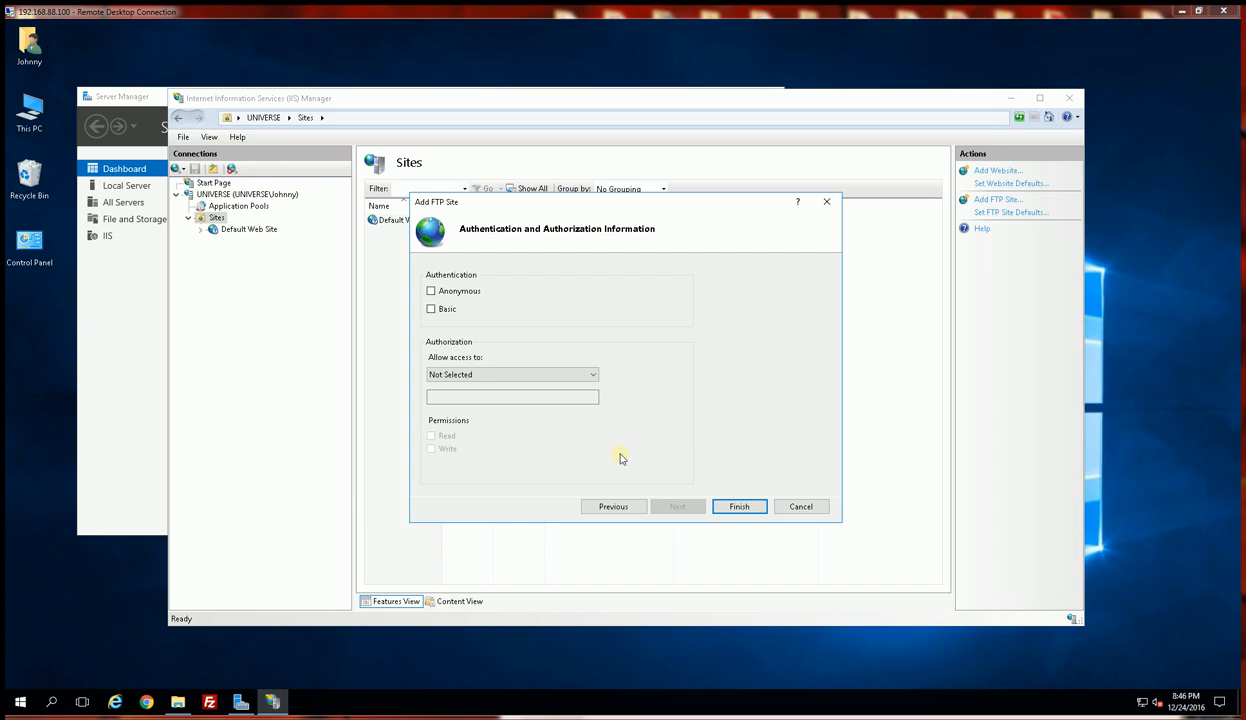
left_click(737, 507)
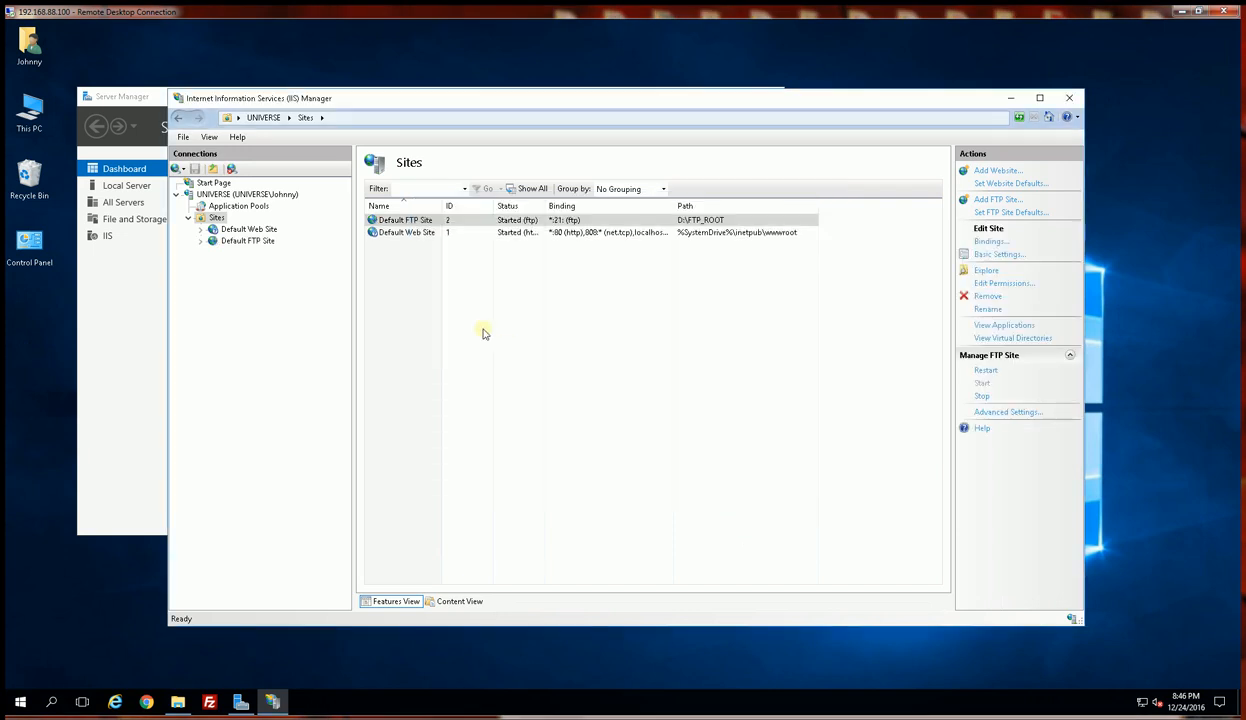
Enable Basic Authentication in Default FTP Site's FTP Authentication settings.
left_click(241, 243)
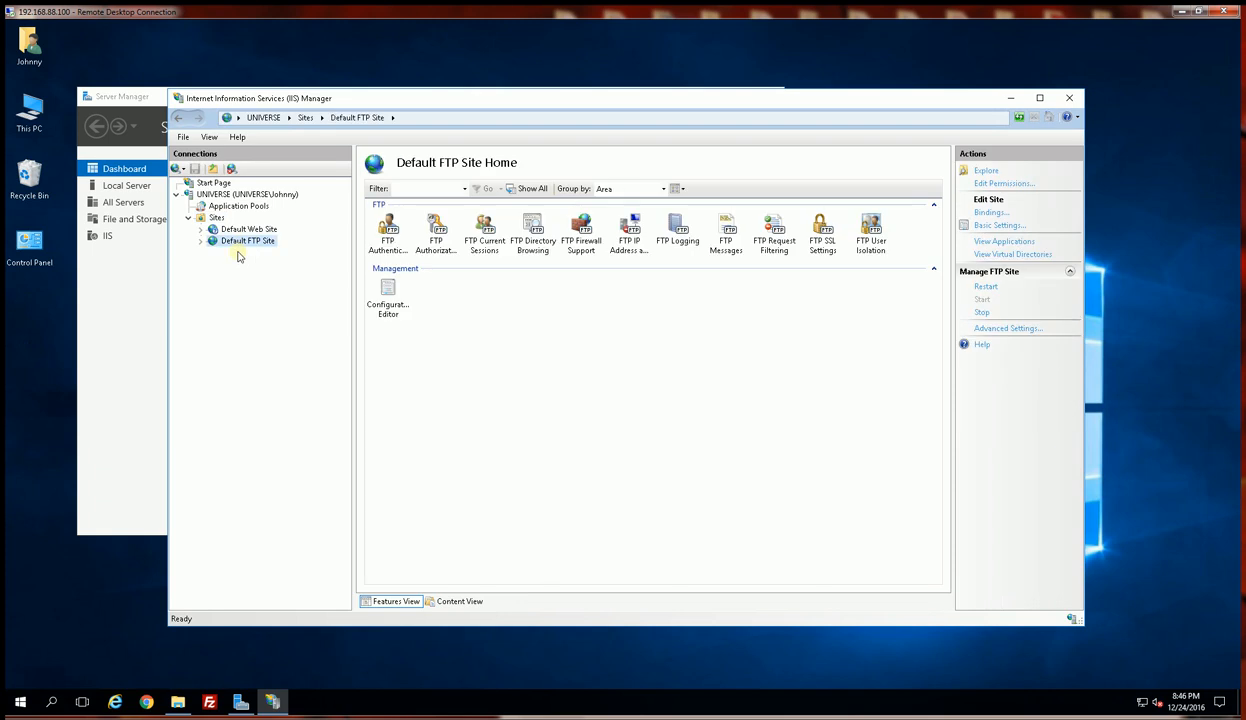
left_click(388, 232)
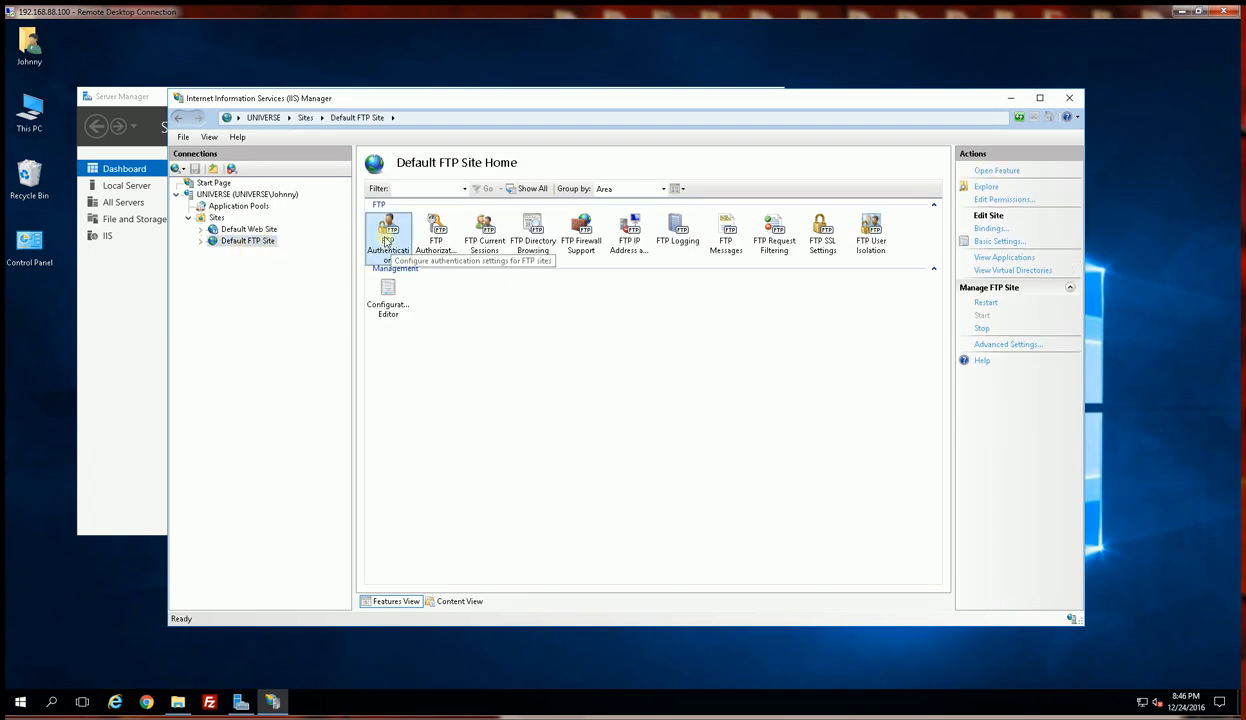
double_click(388, 238)
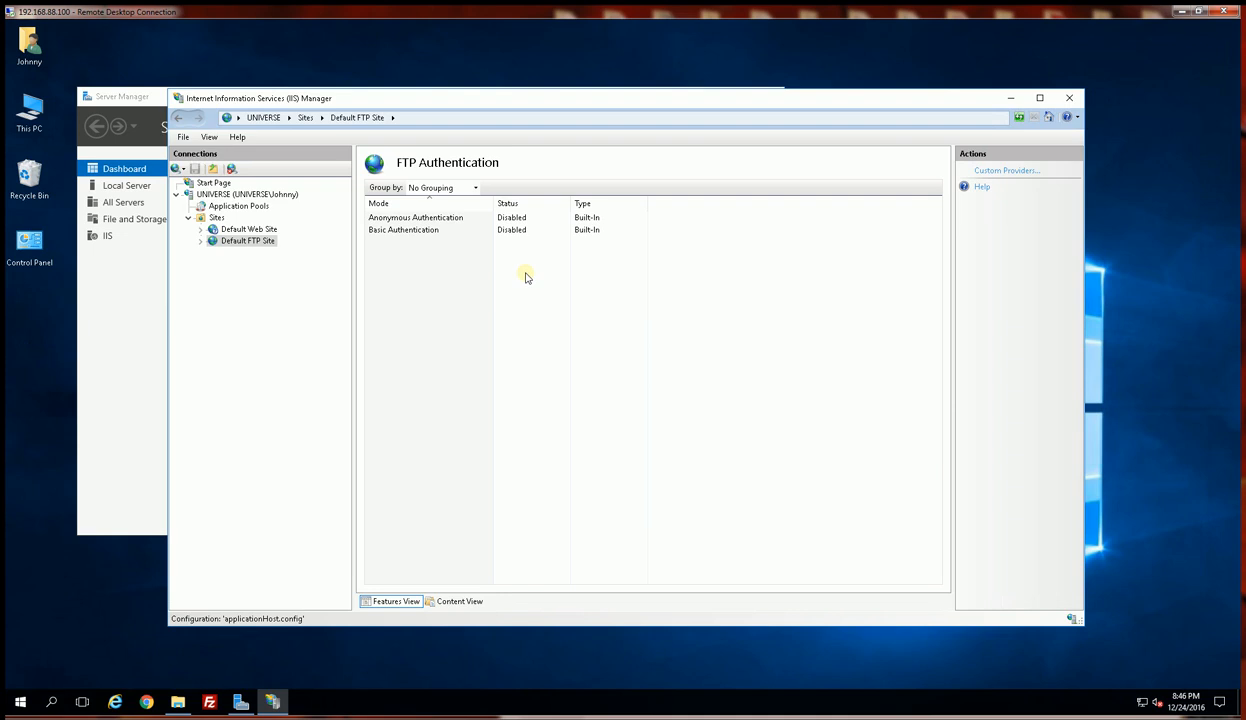
left_click(457, 234)
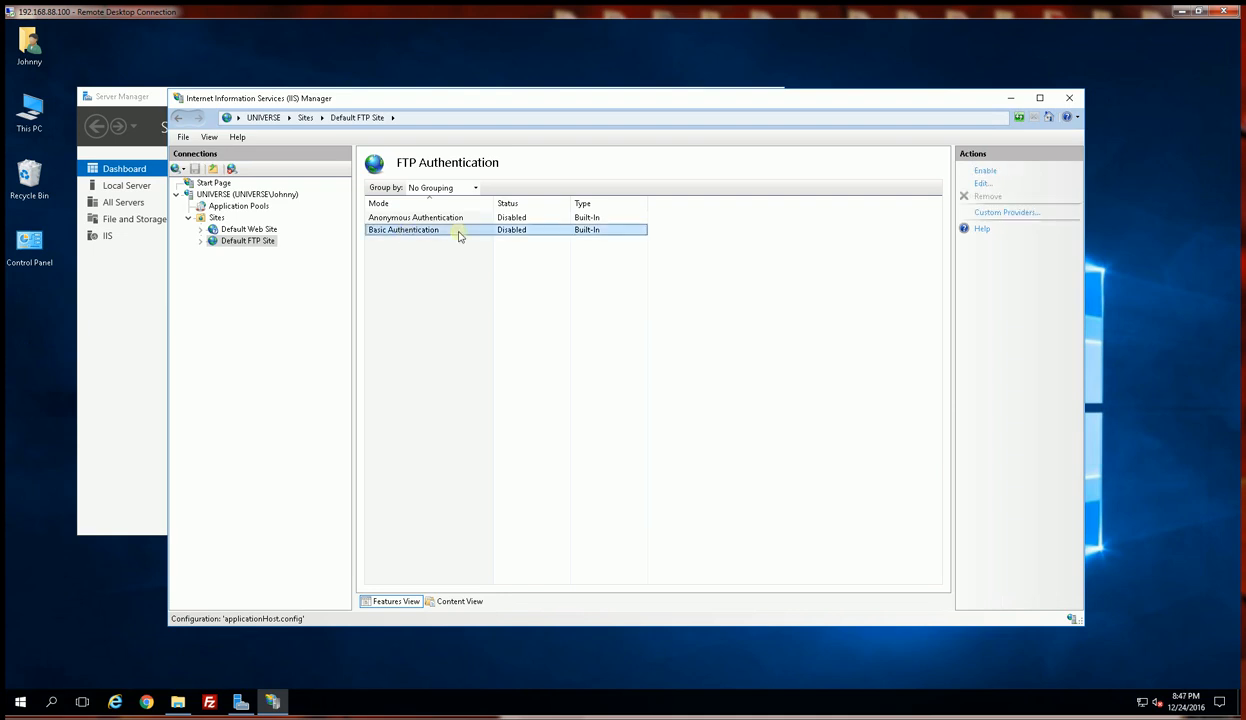
right_click(457, 234)
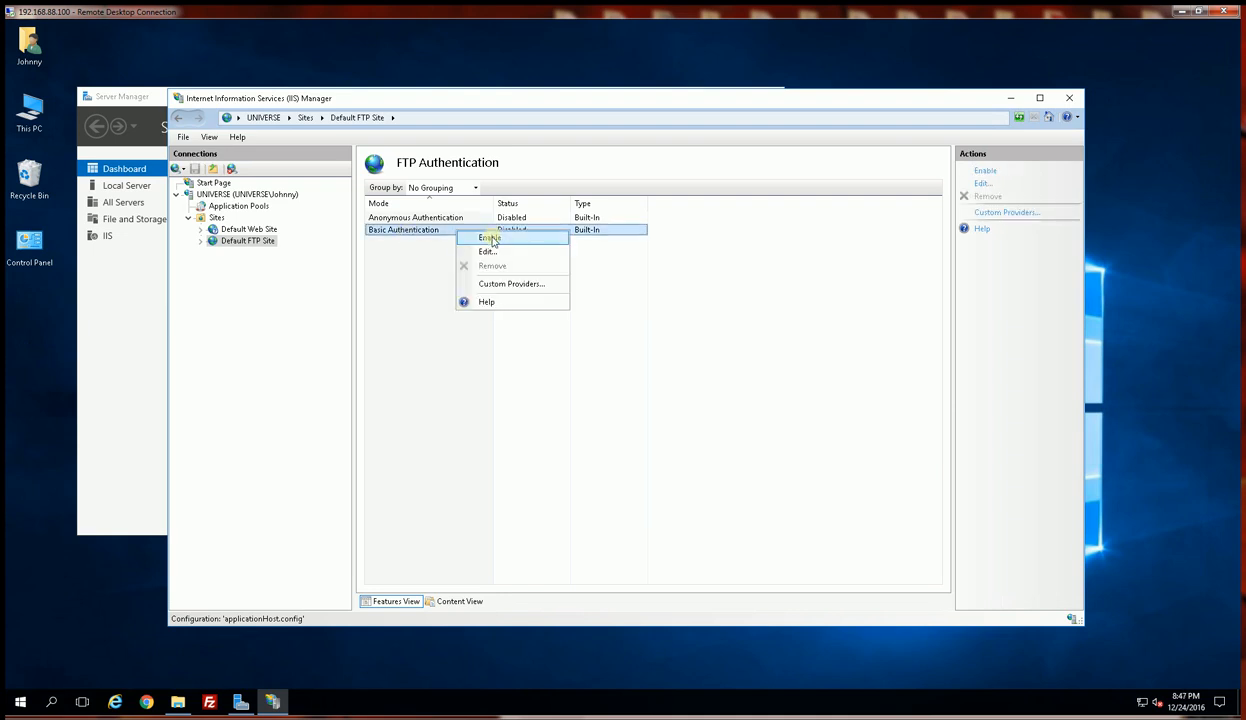
left_click(490, 238)
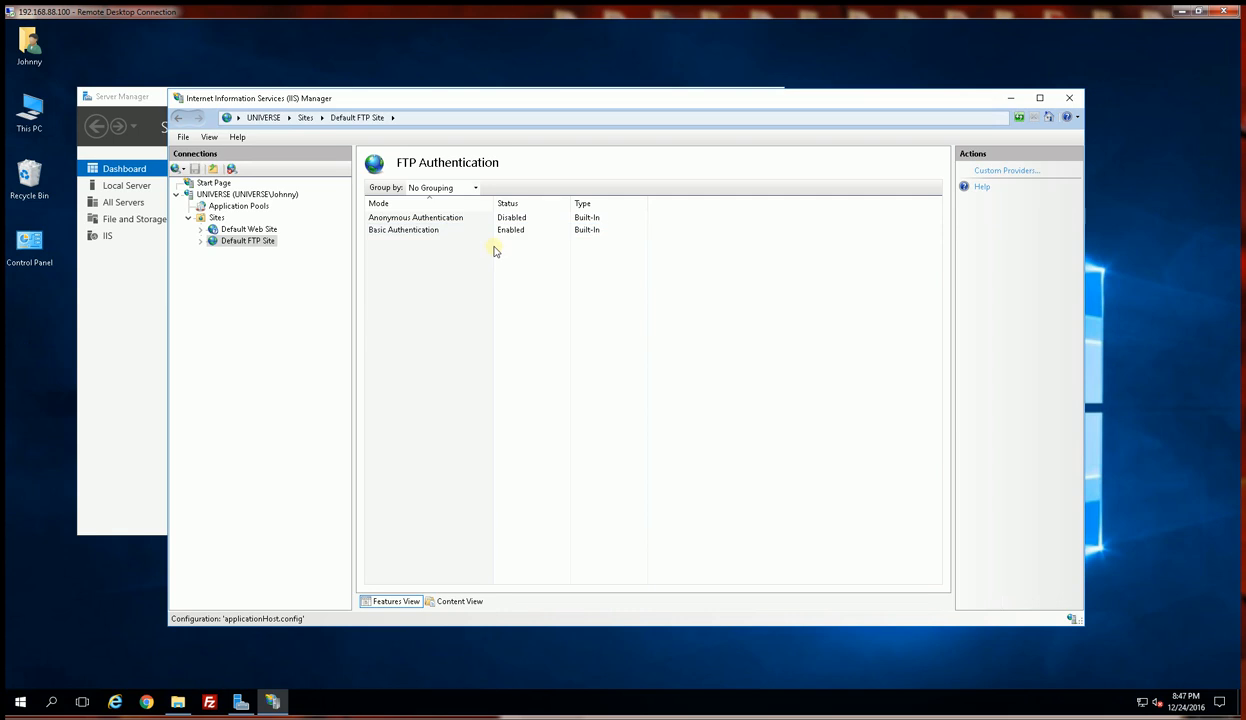
left_click(246, 243)
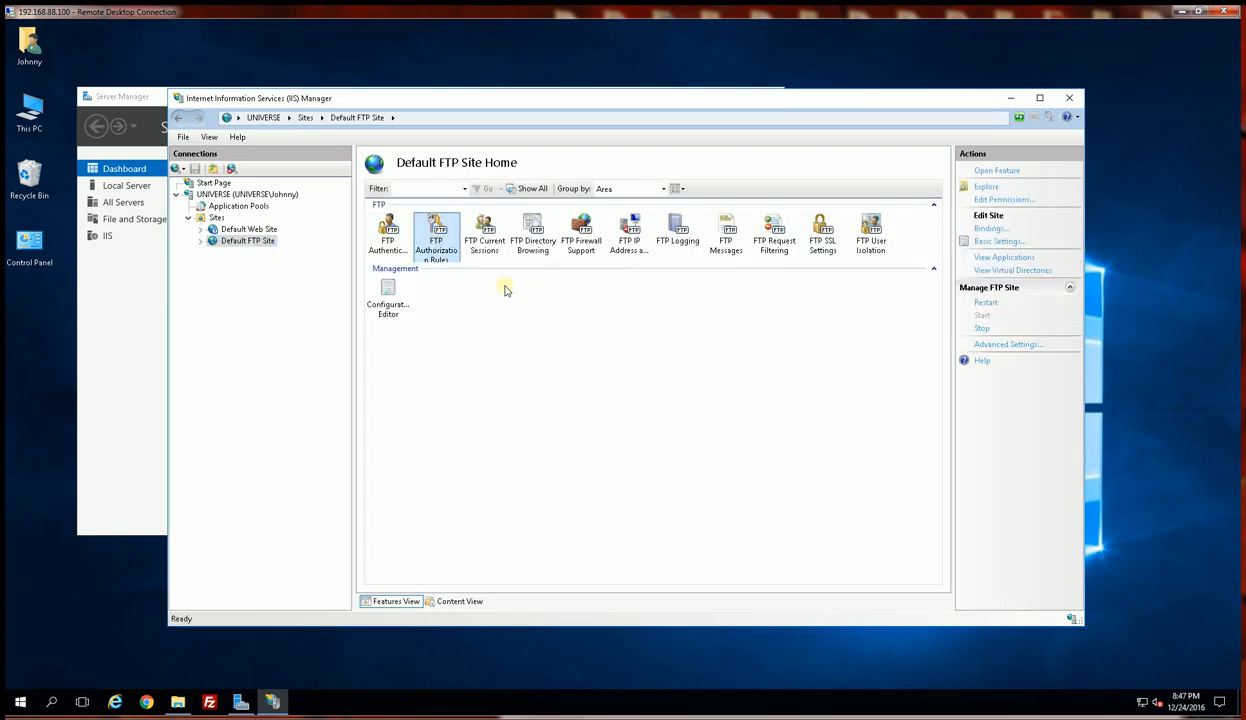
In FTP Authorization Rules, start an Add Allow Rule set to specified roles or user groups.
double_click(438, 248)
right_click(444, 230)
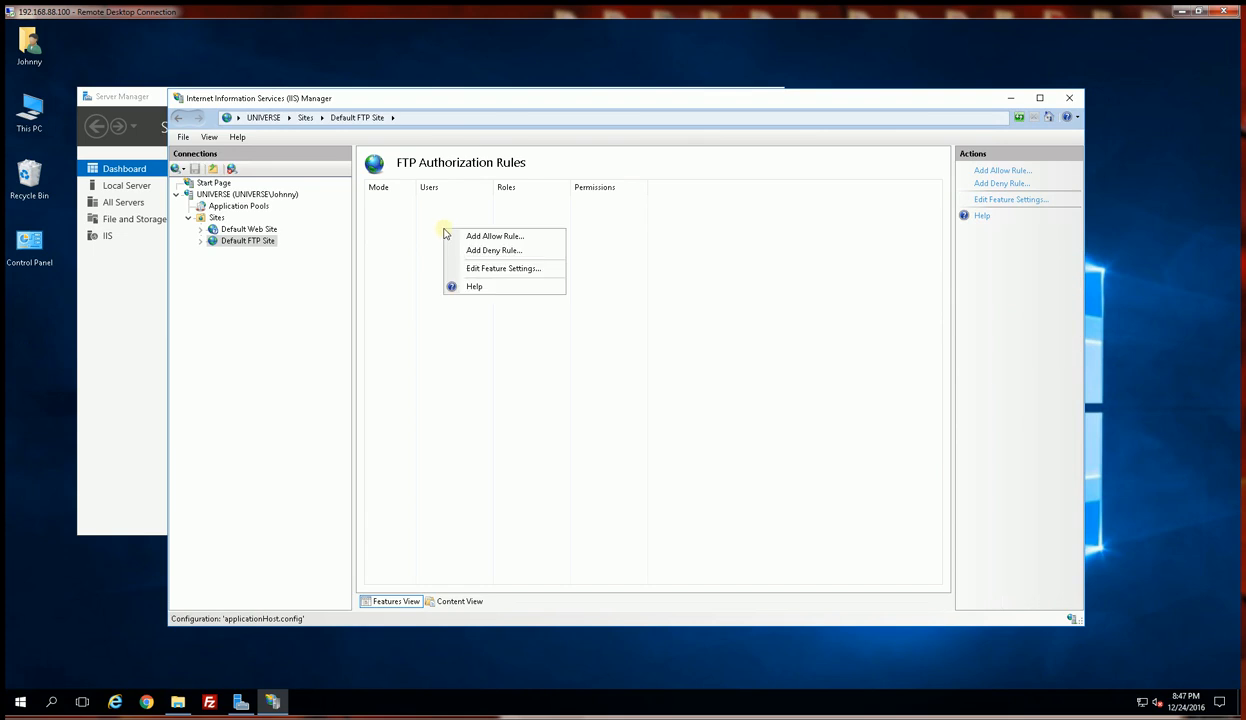
left_click(522, 240)
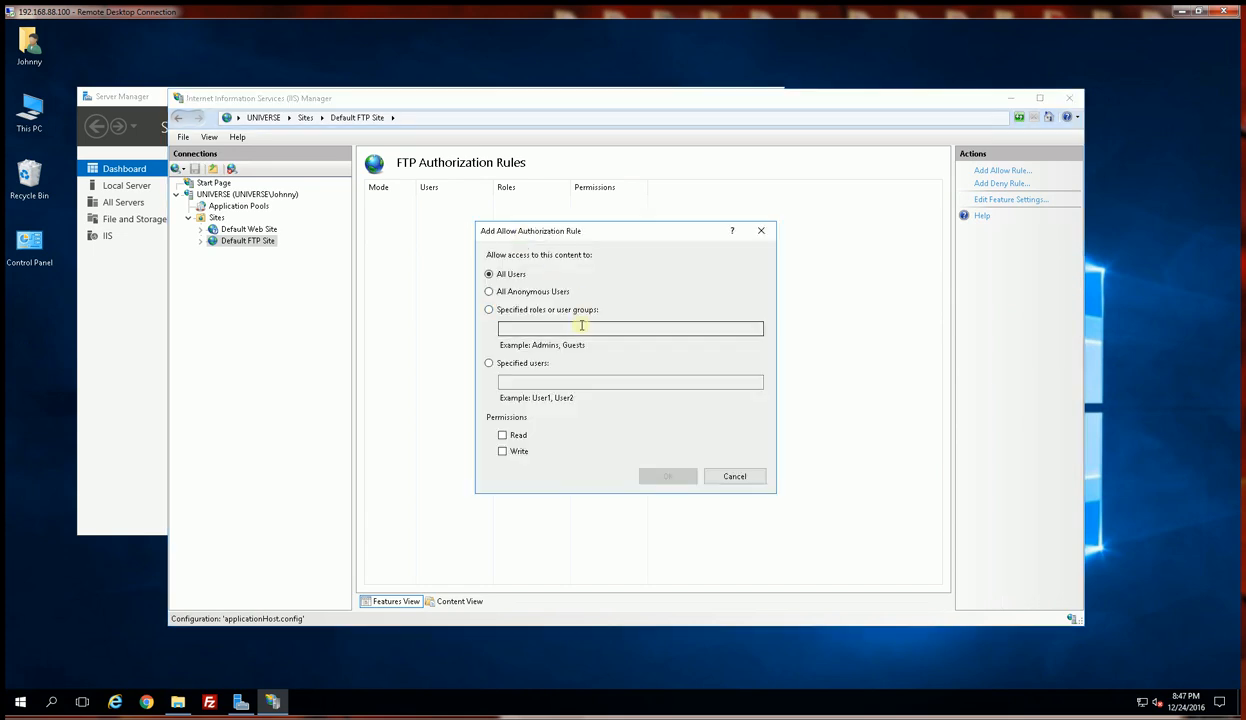
left_click(513, 313)
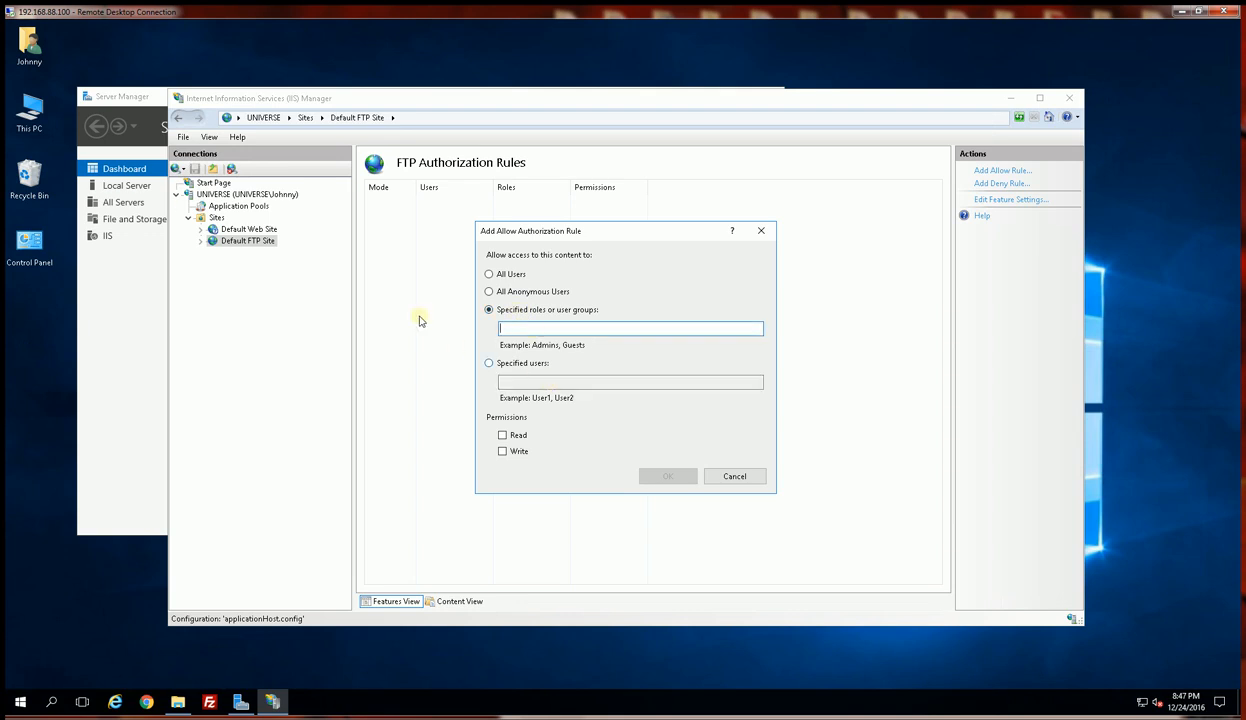
left_click(20, 701)
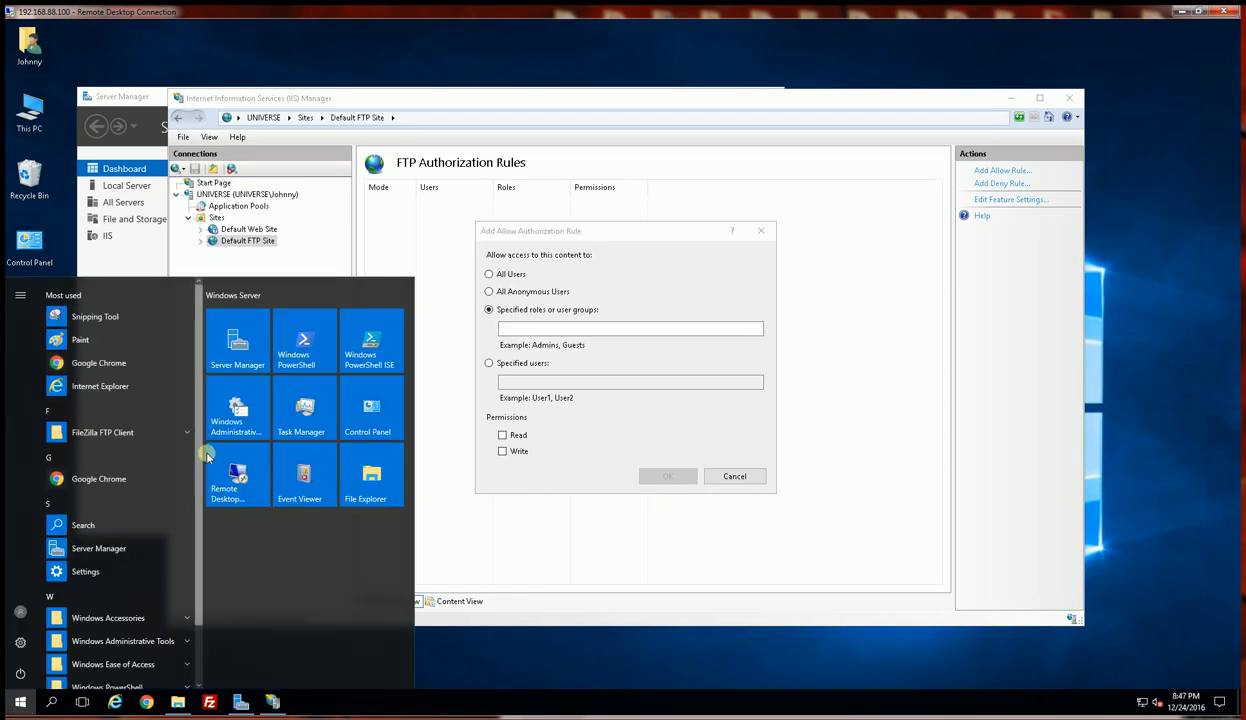
Check the FTP user in Computer Management's Local Users and Groups > Users, then minimize Control Panel.
left_click(363, 405)
left_click(333, 259)
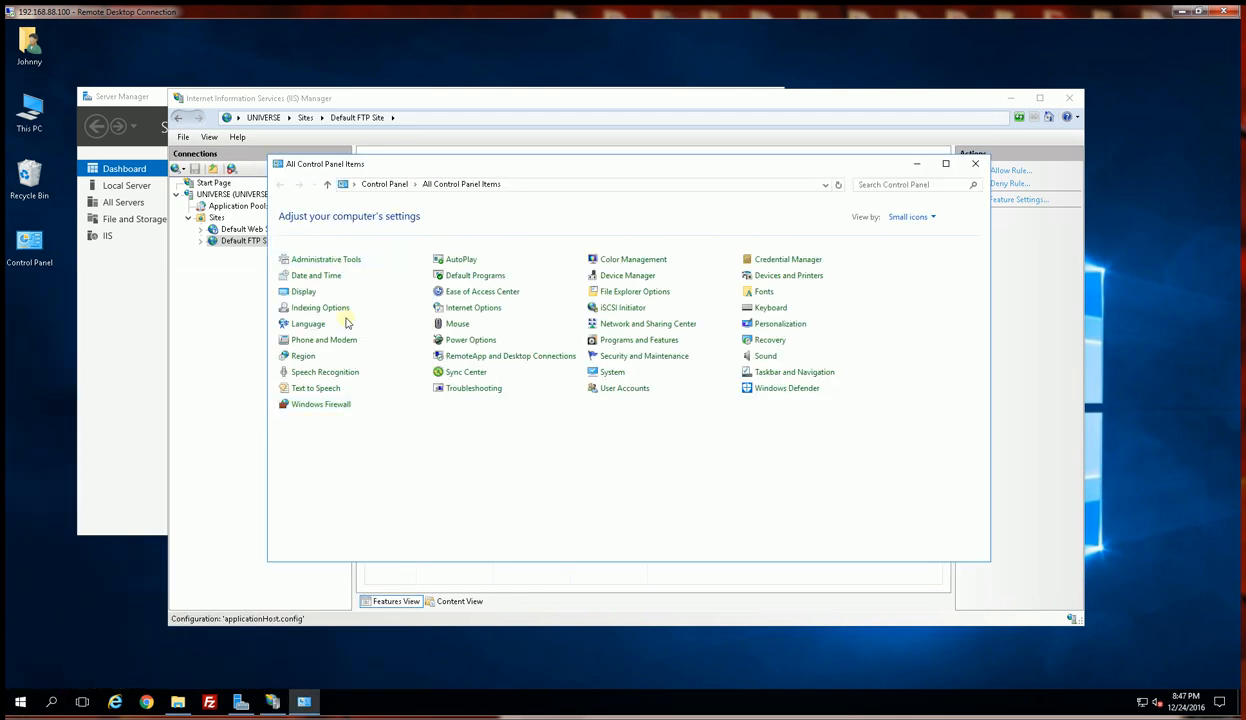
left_click(450, 284)
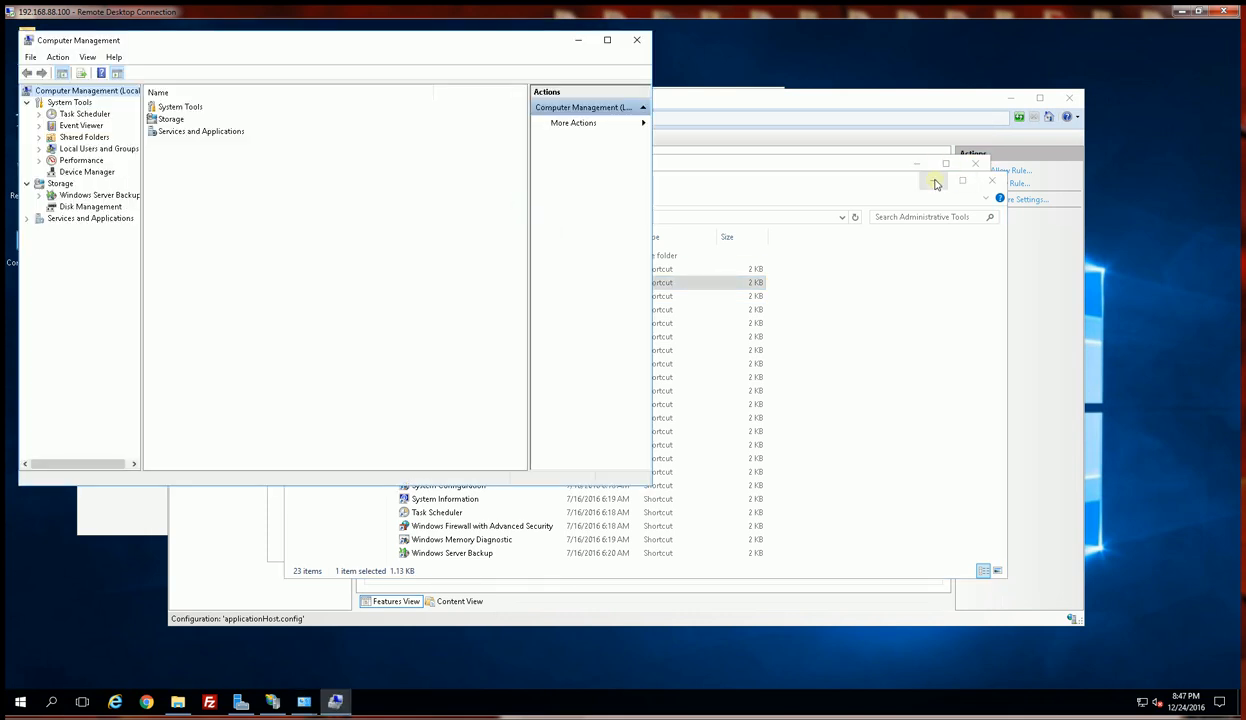
left_click(97, 149)
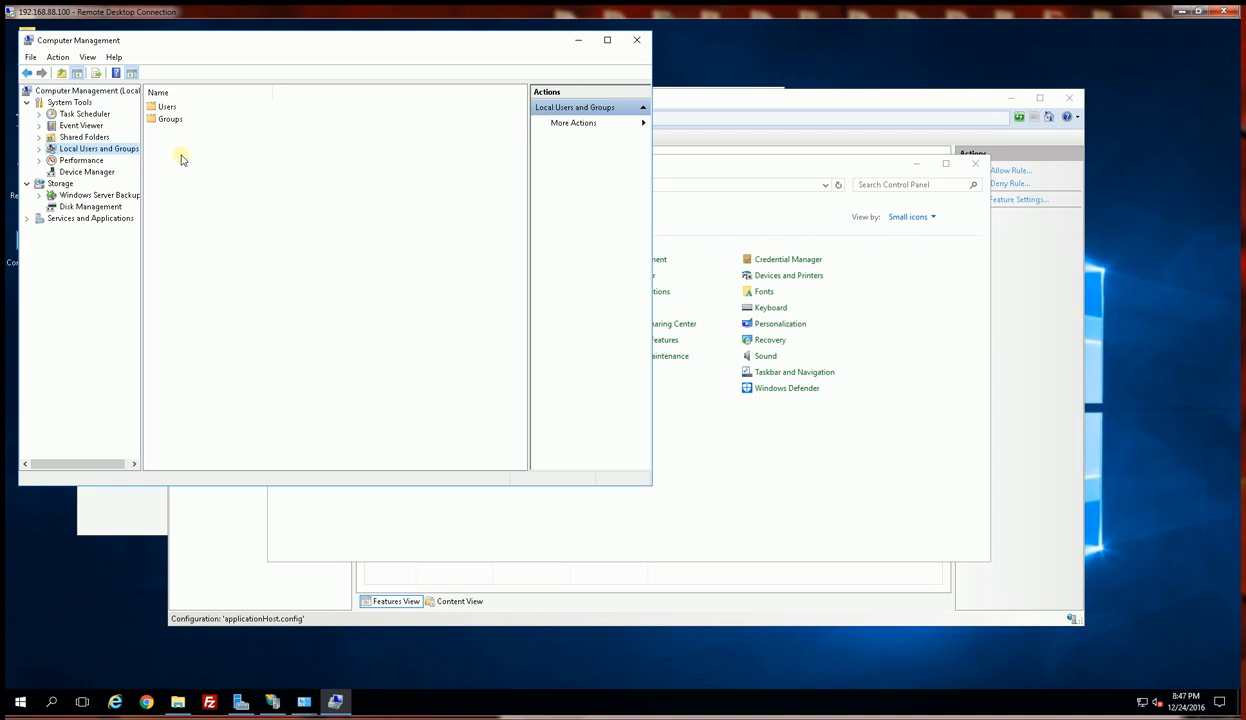
double_click(163, 107)
left_click(164, 144)
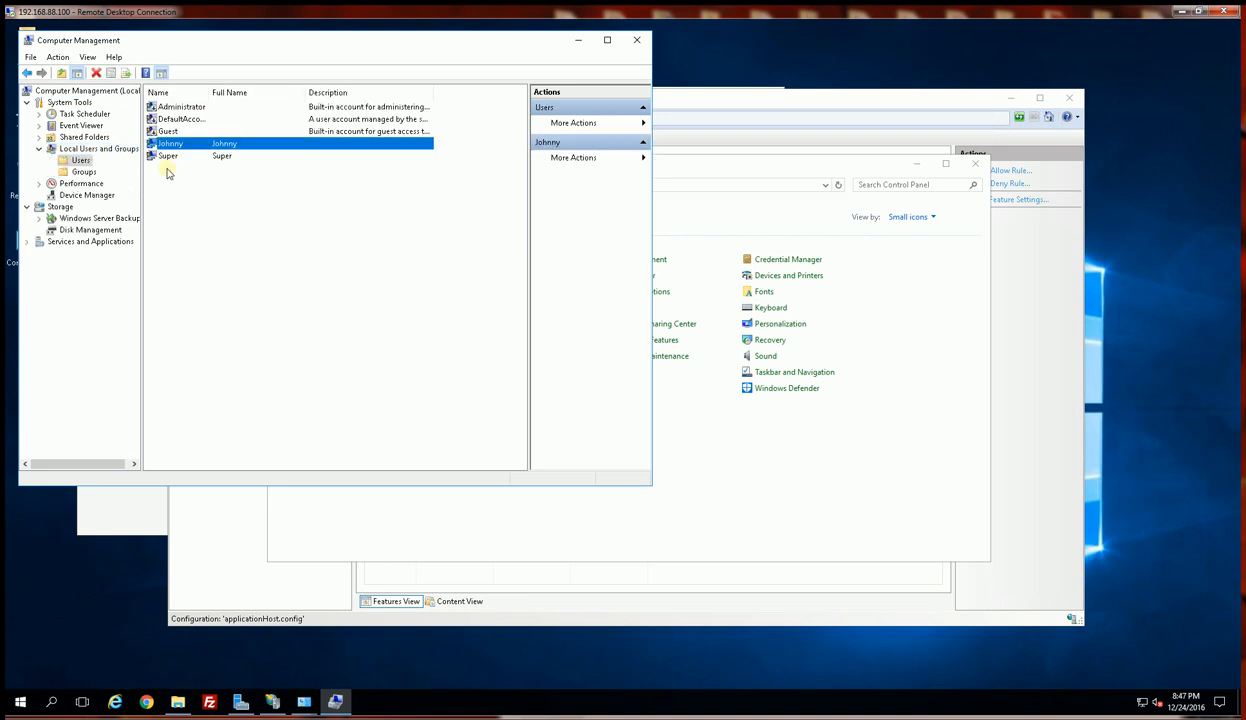
left_click(80, 149)
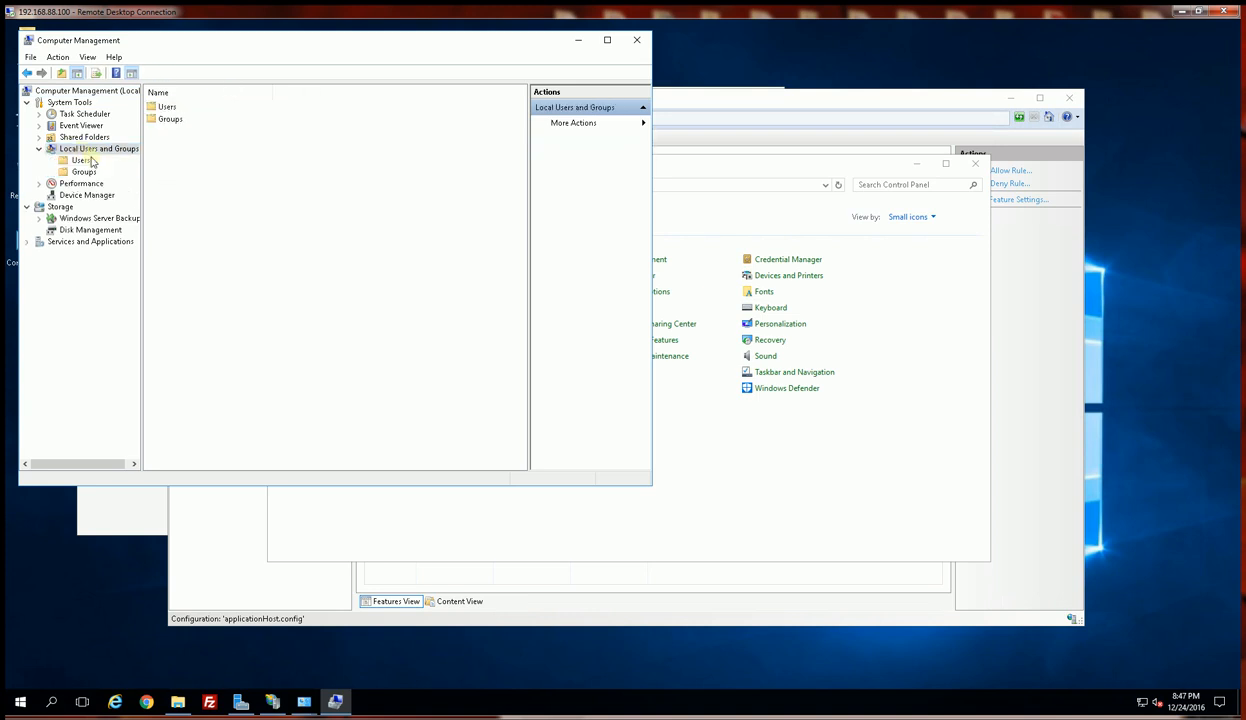
left_click(668, 405)
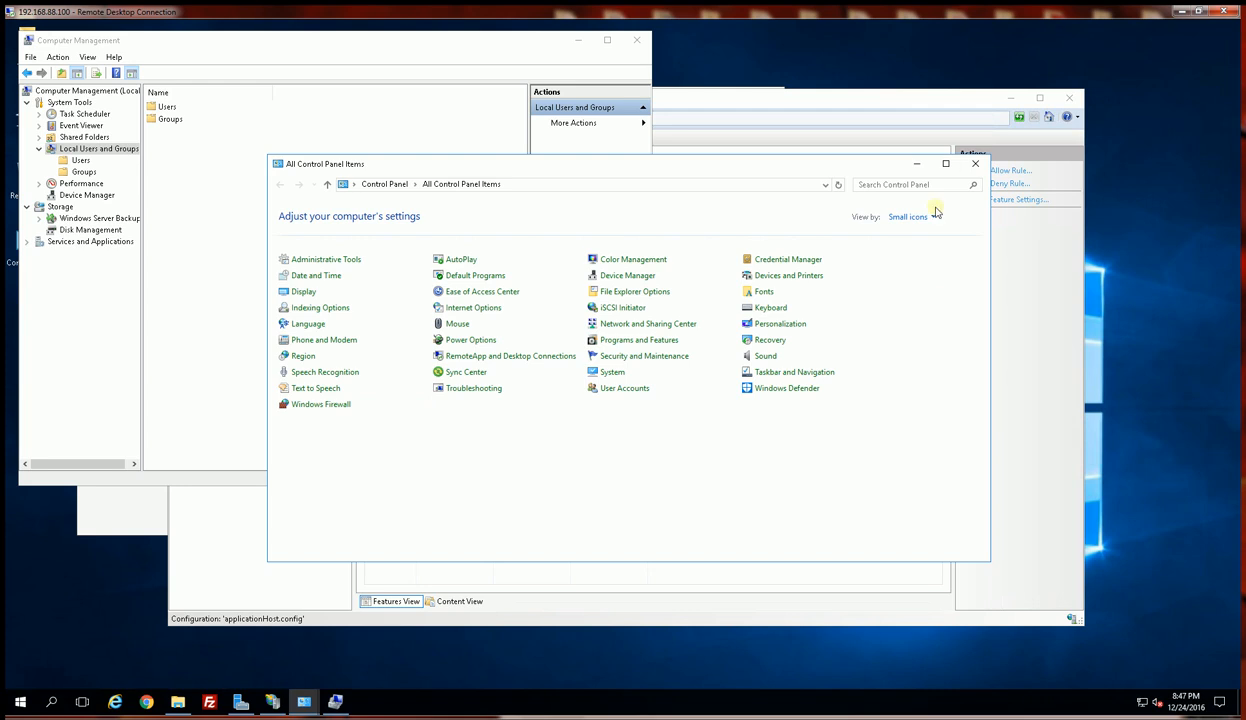
left_click(916, 163)
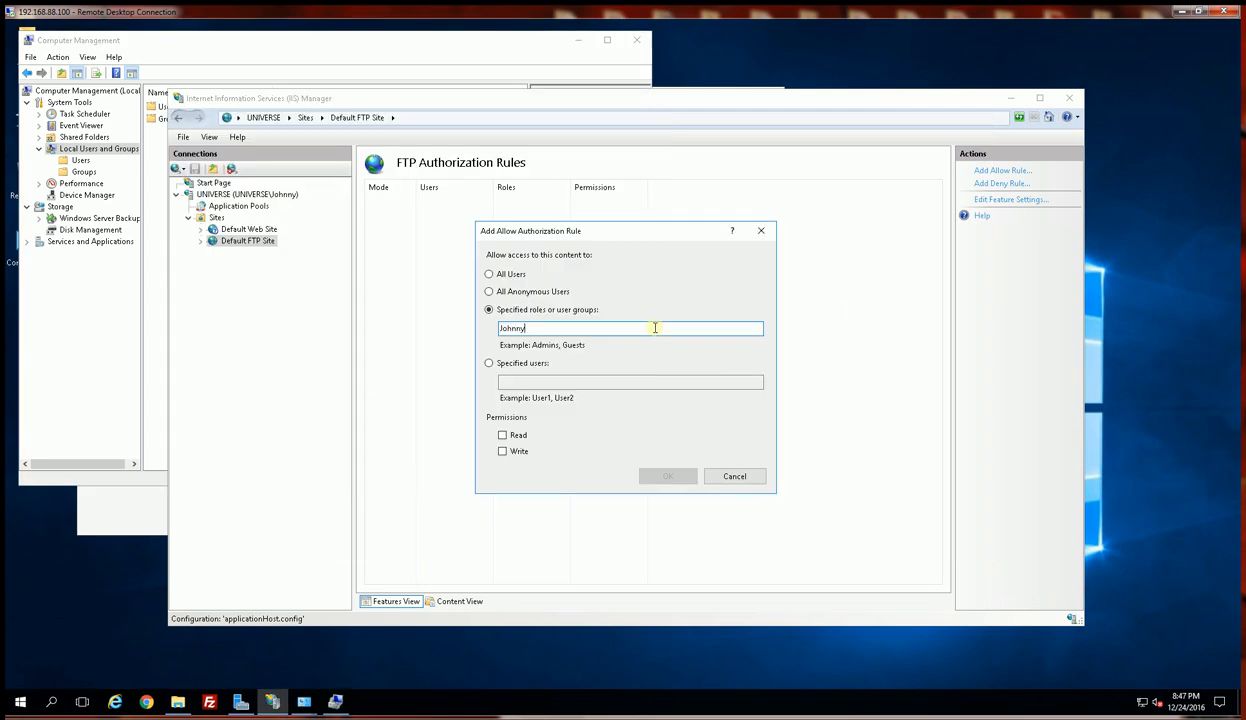
Save the allow rule granting Read and Write to the specified local FTP user.
left_click(503, 435)
left_click(507, 452)
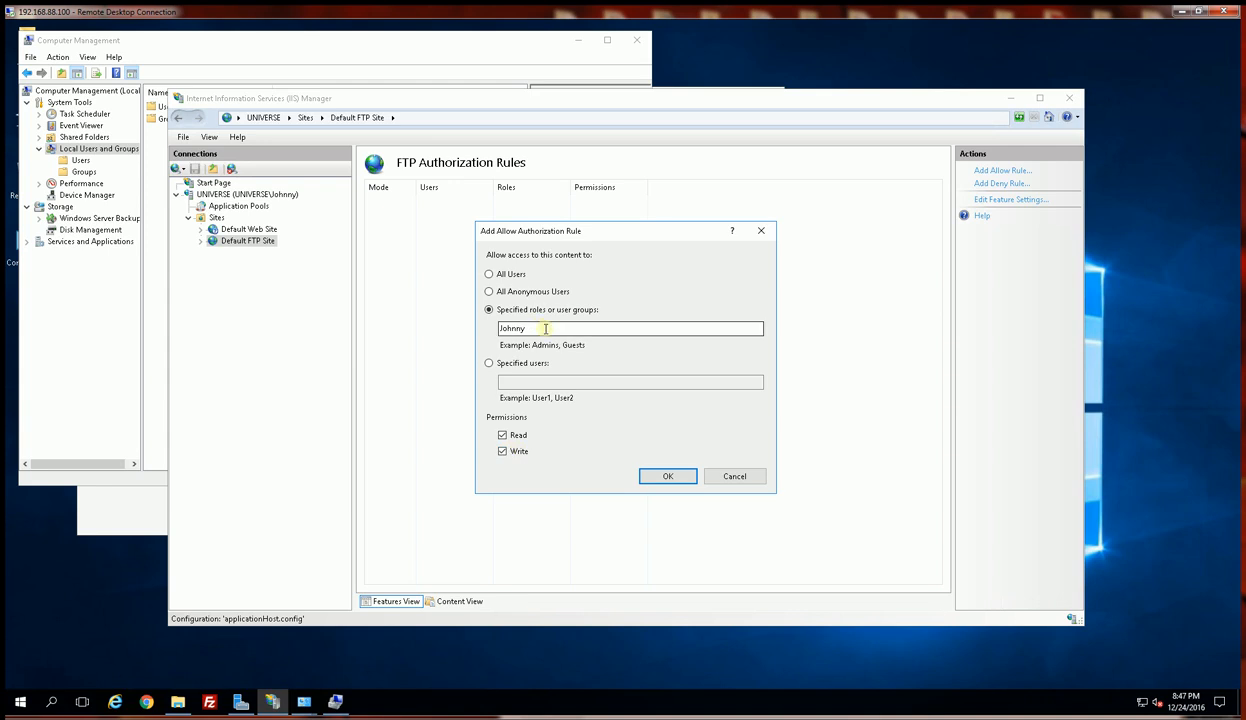
left_click_drag(617, 322, 446, 334)
key("ctrl+c")
key("BackSpace")
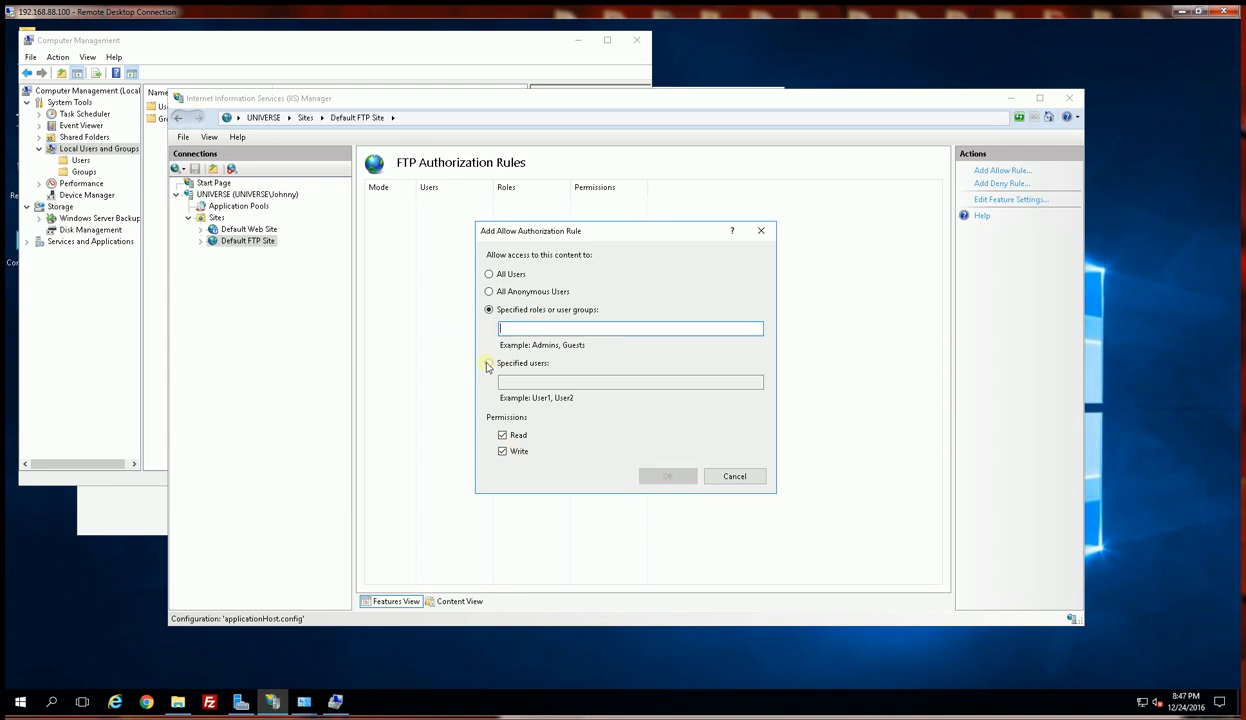
left_click(489, 363)
left_click(531, 382)
key("ctrl+v")
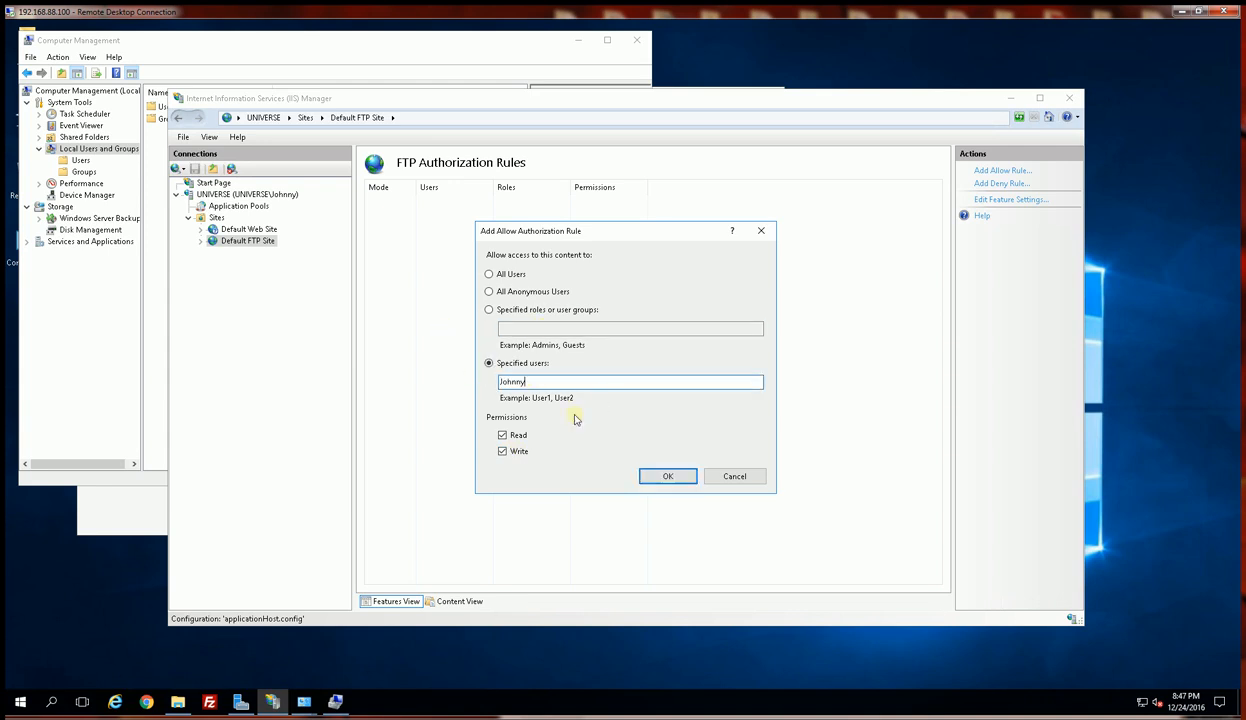
left_click(668, 476)
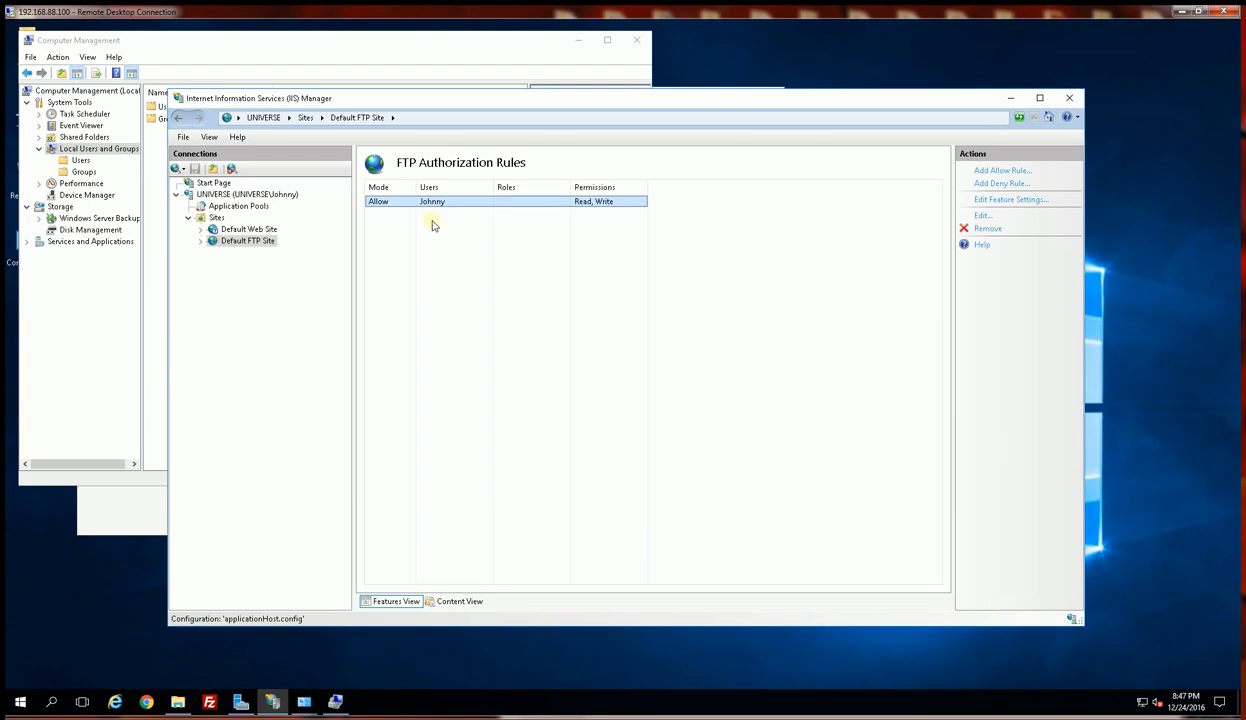
left_click(208, 703)
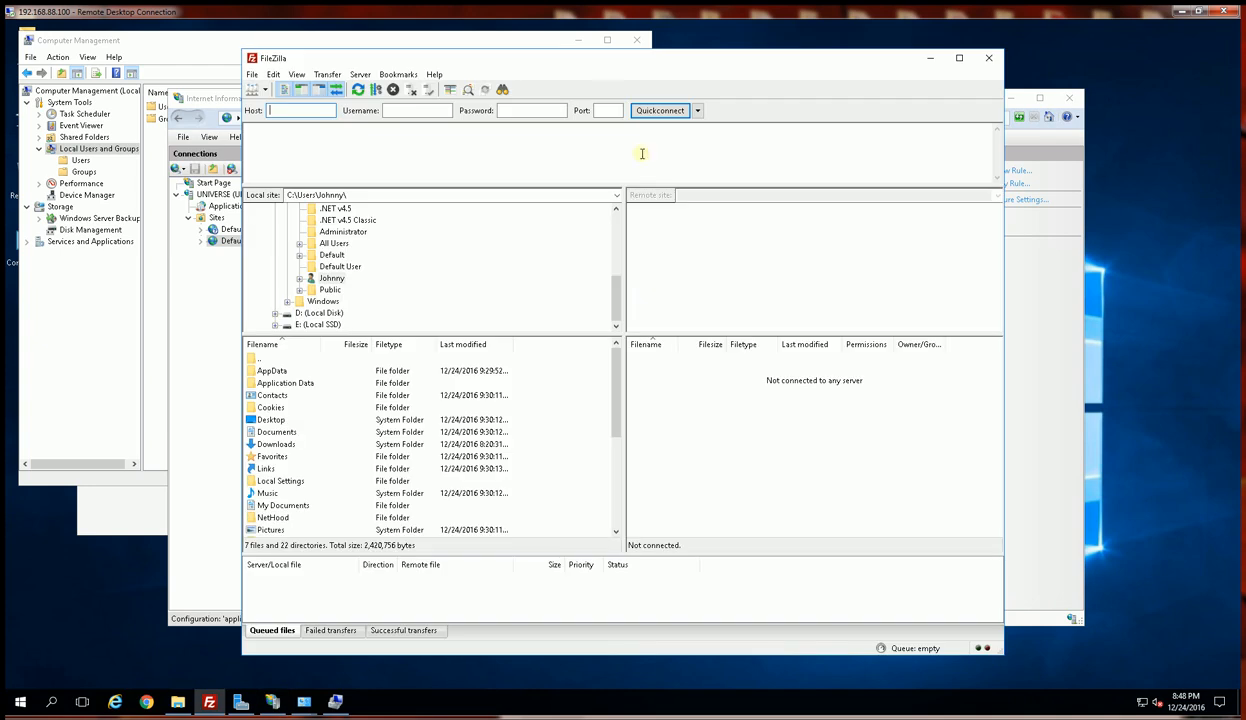
Log in to the FTP server on localhost in FileZilla as the new user, without saving the password.
left_click_drag(605, 60, 829, 80)
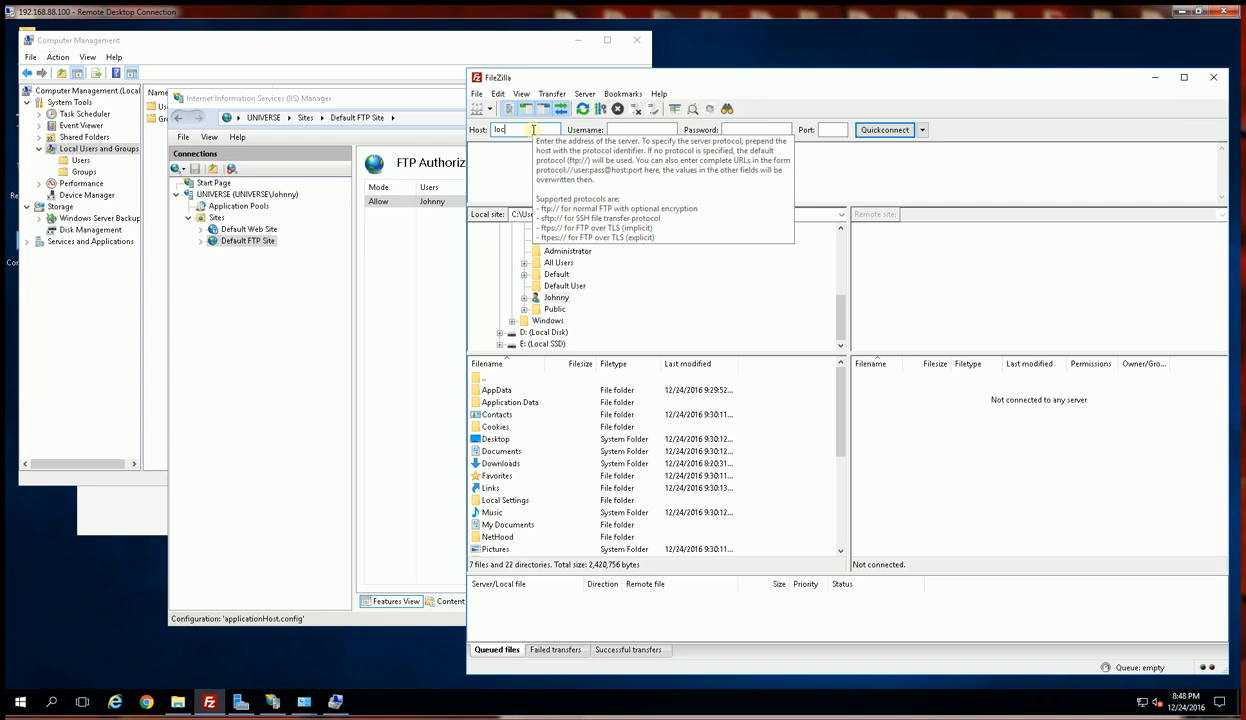
key("Tab")
type("Johnn")
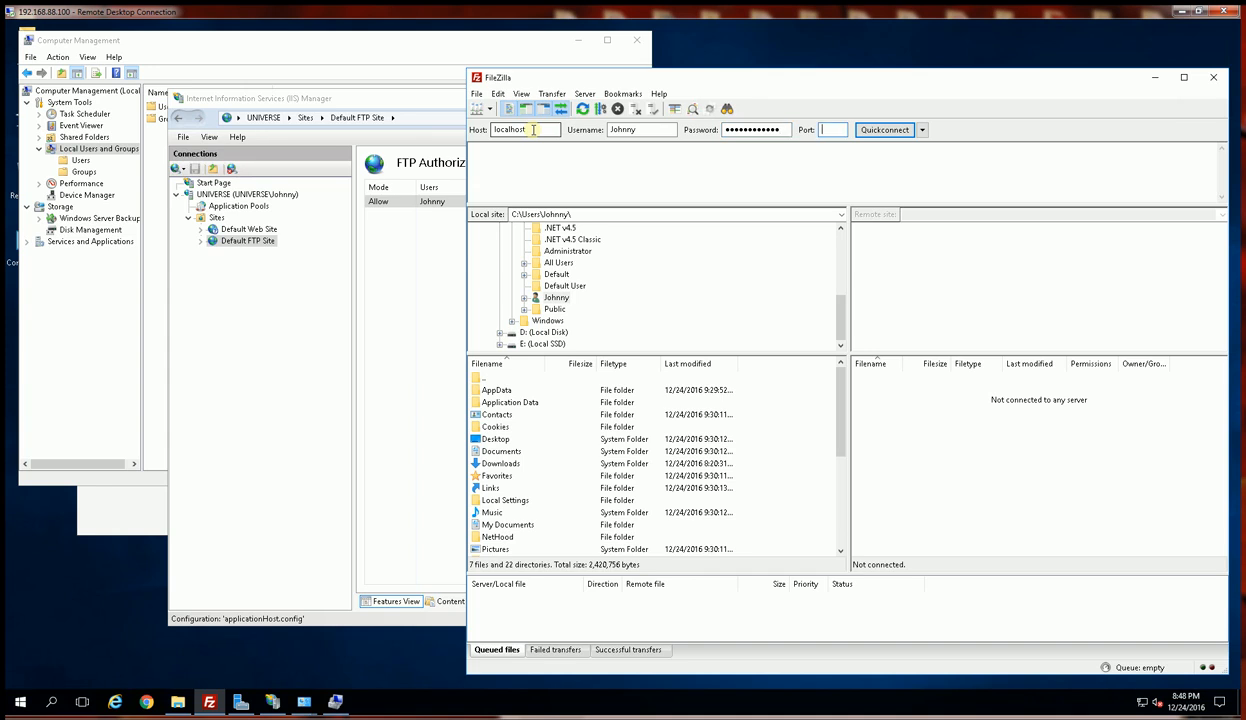
left_click(884, 129)
left_click(530, 380)
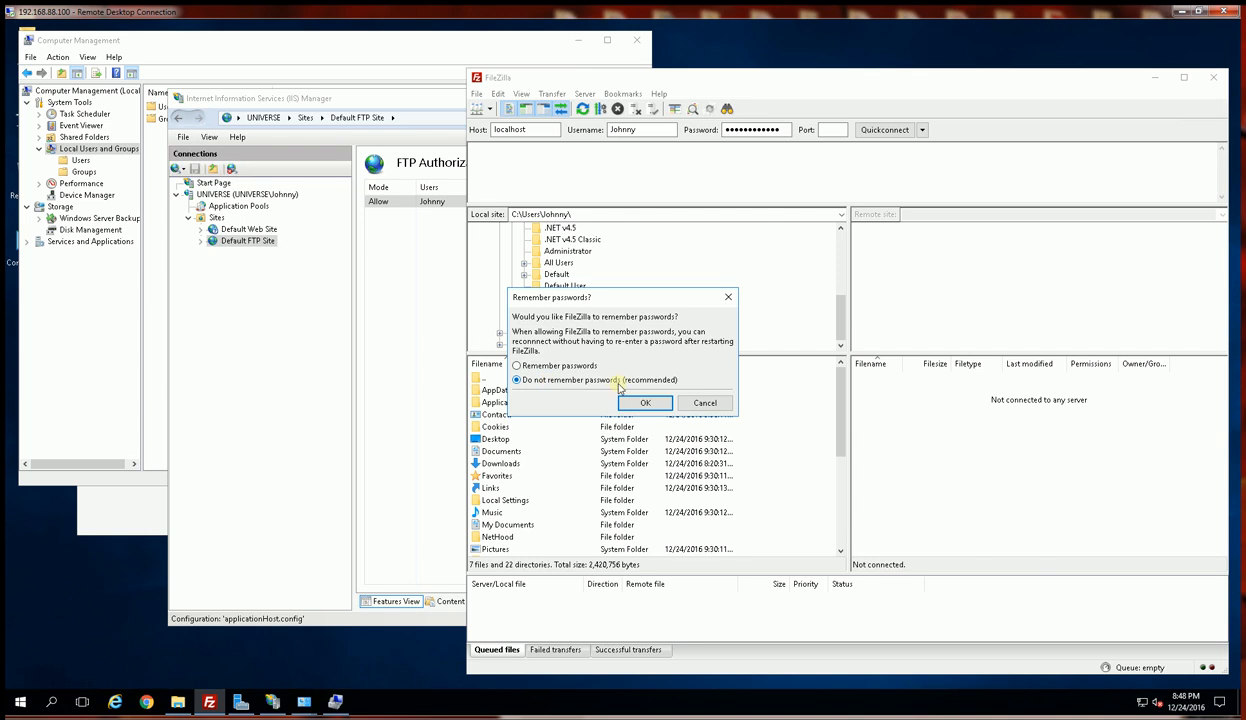
left_click(637, 403)
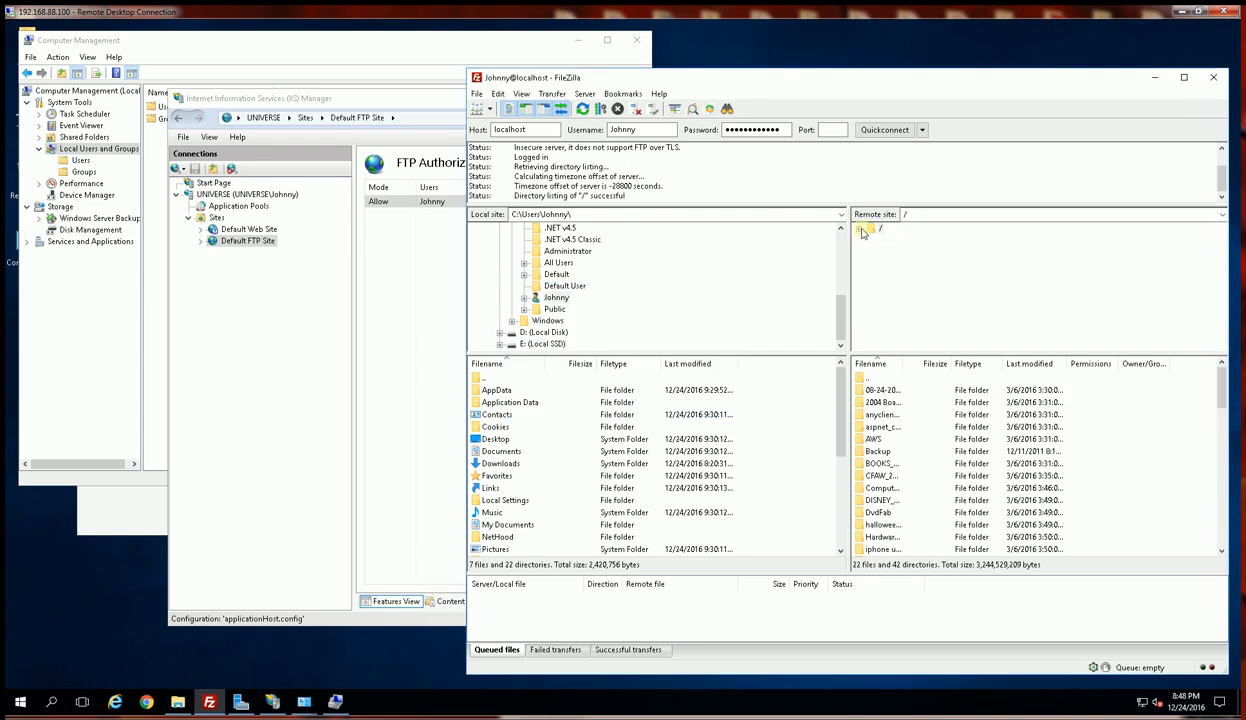
Widen the remote Filename column and check the listing against the user's allow rule in IIS Manager.
left_click_drag(920, 362, 967, 362)
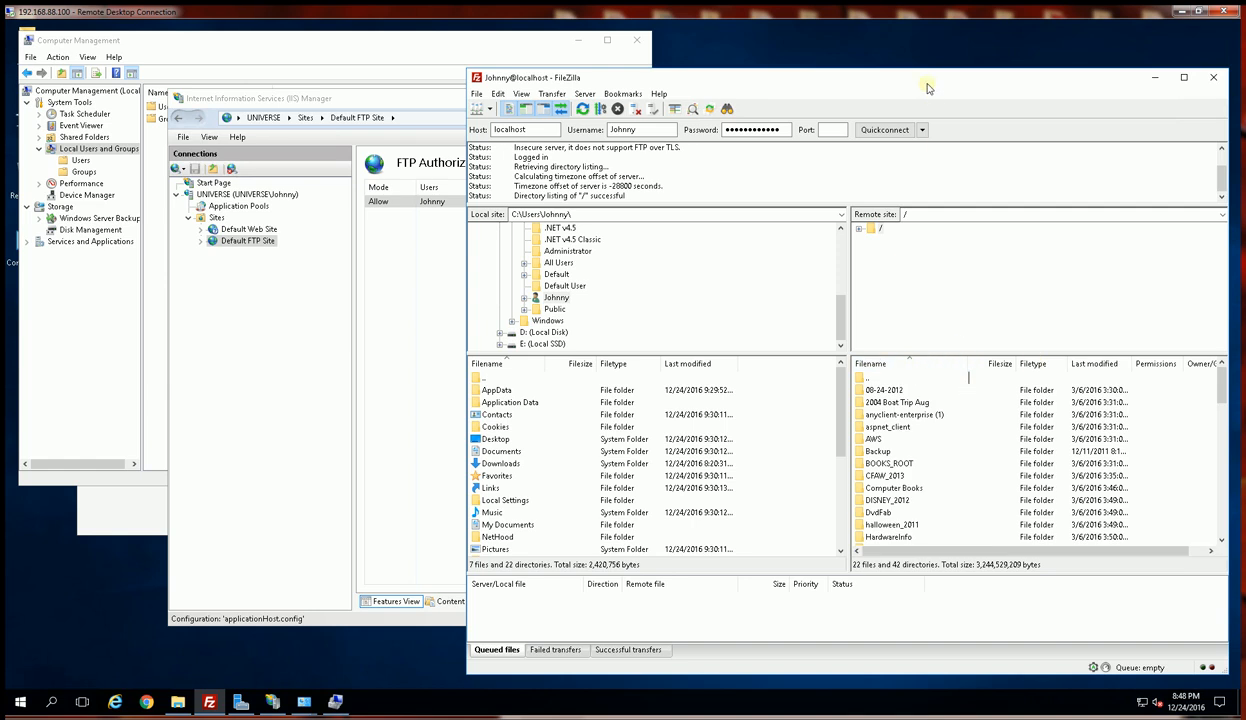
left_click_drag(905, 84, 855, 92)
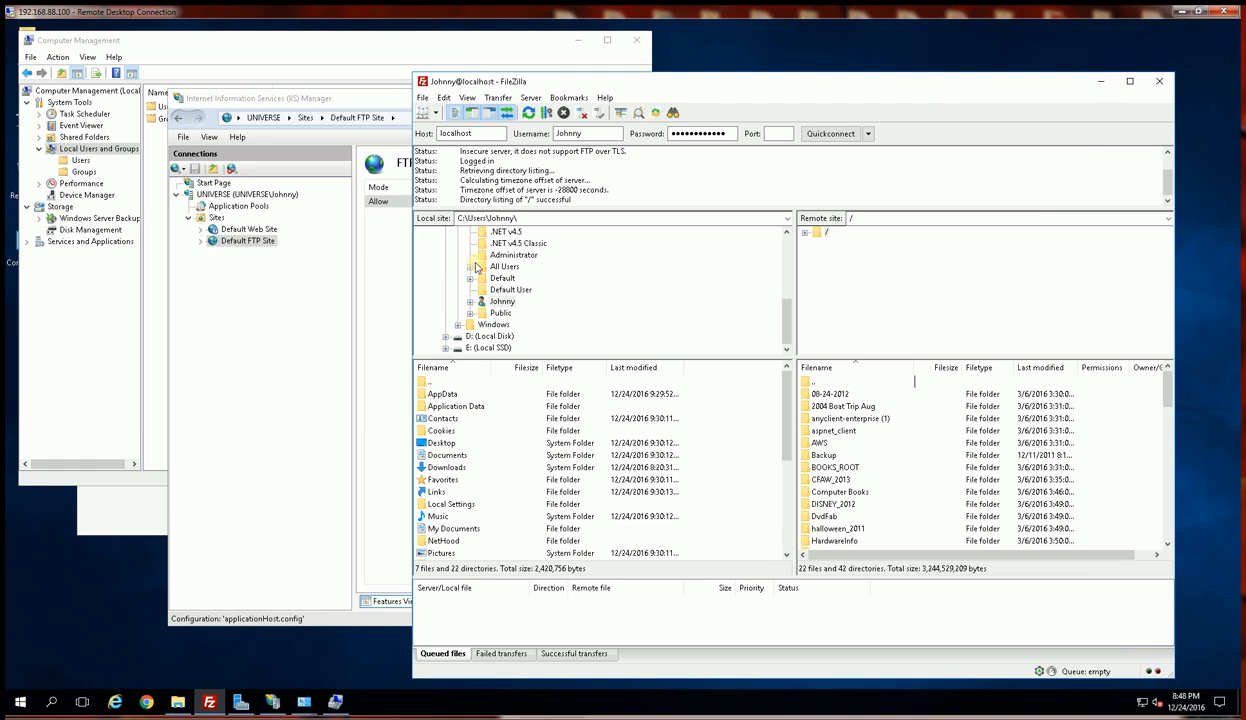
left_click(385, 266)
left_click(443, 203)
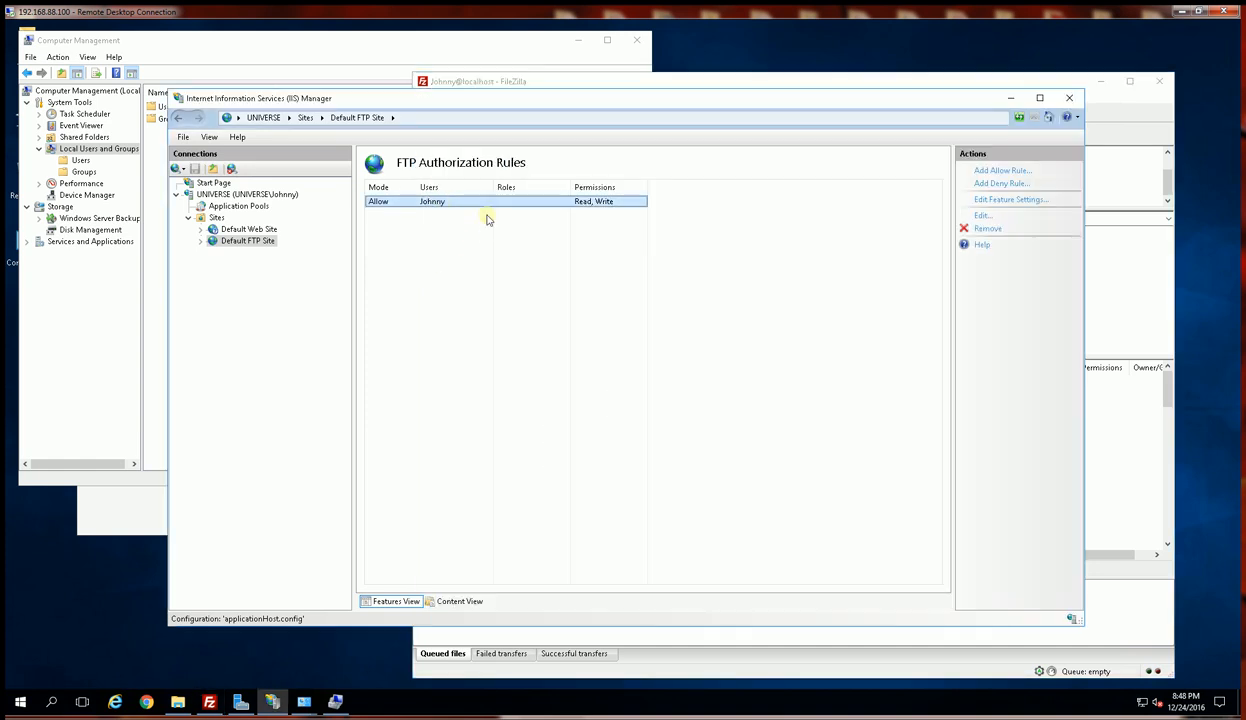